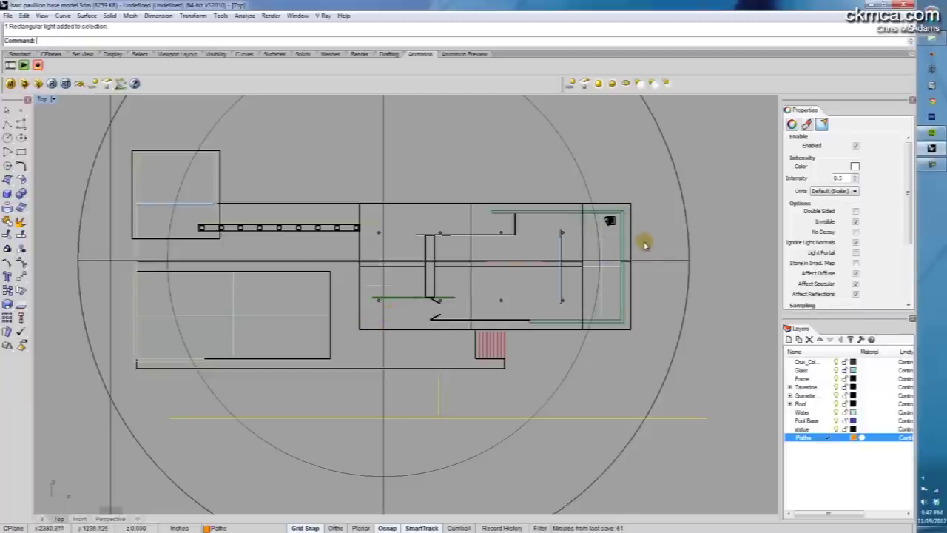
Draw a straight camera path line from just outside the pavilion's front corner diagonally into its interior in the Top view.
right_drag(439, 307, 459, 299)
right_drag(451, 340, 408, 355)
key(Return)
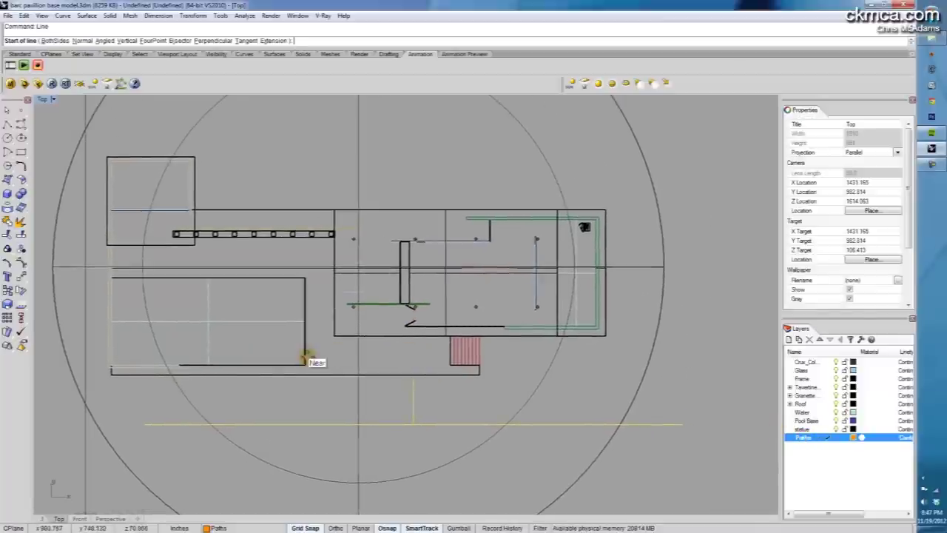
click(341, 344)
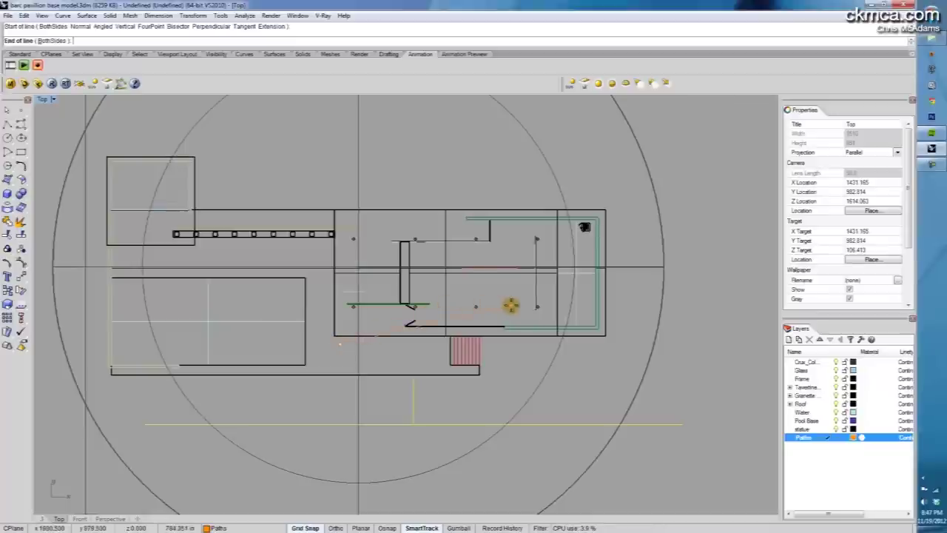
click(518, 305)
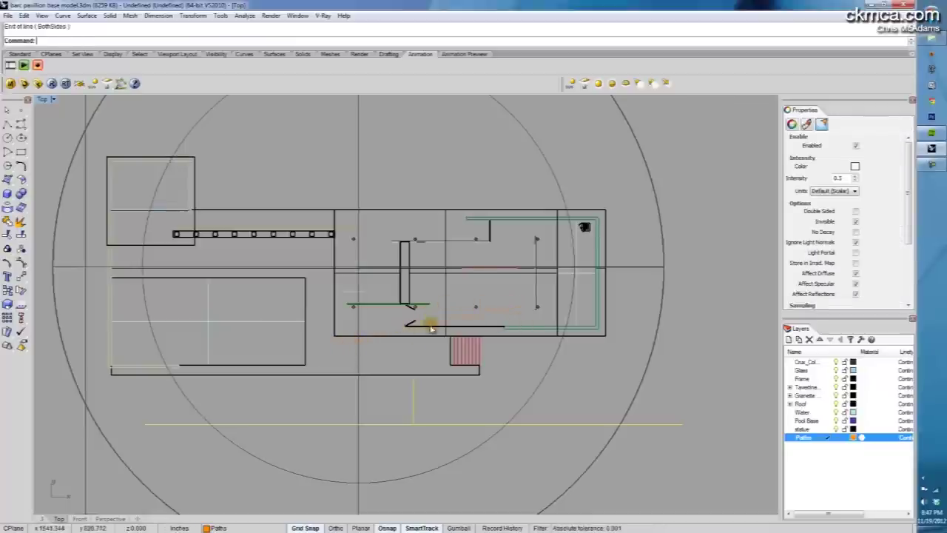
Turn on the path line's control points and move its outer endpoint about 93 inches inward onto the pavilion platform.
click(345, 345)
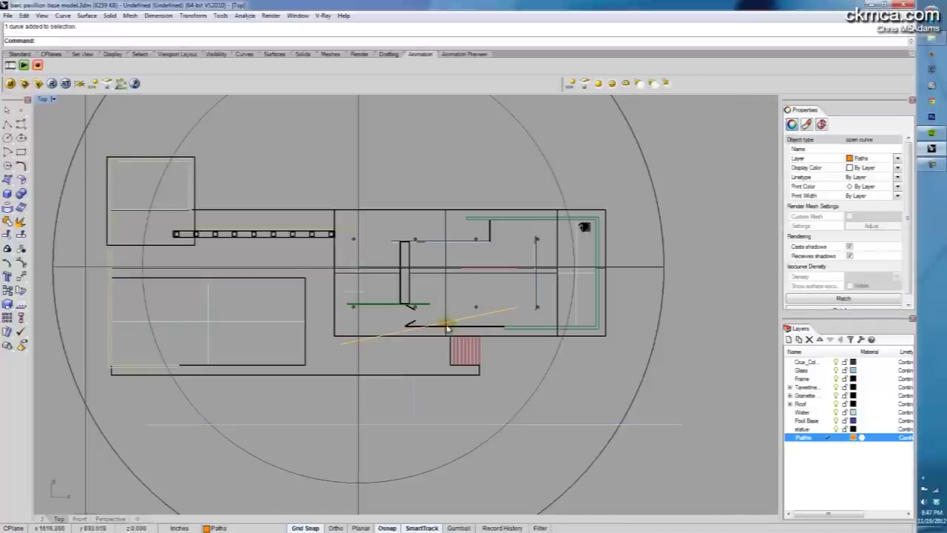
text(PointsOn)
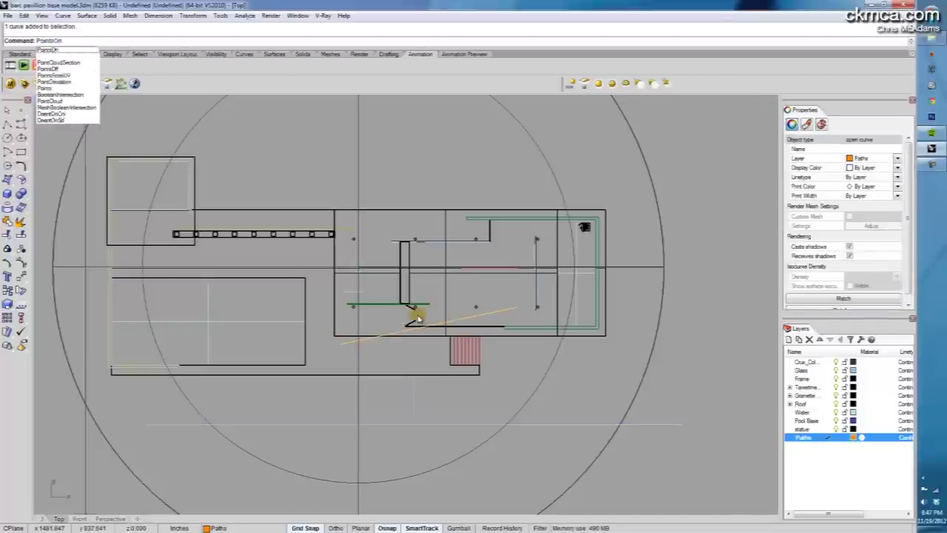
key(Return)
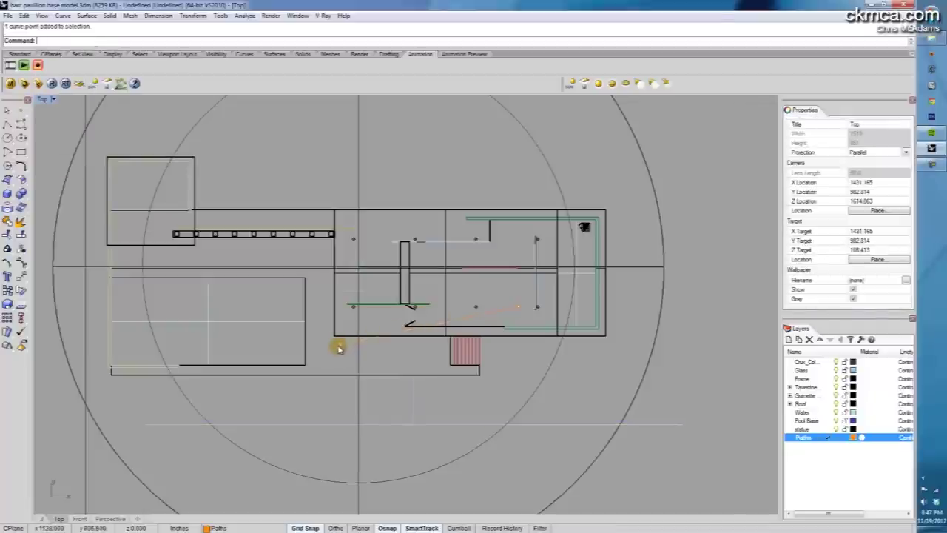
text(Mo)
key(Return)
click(713, 373)
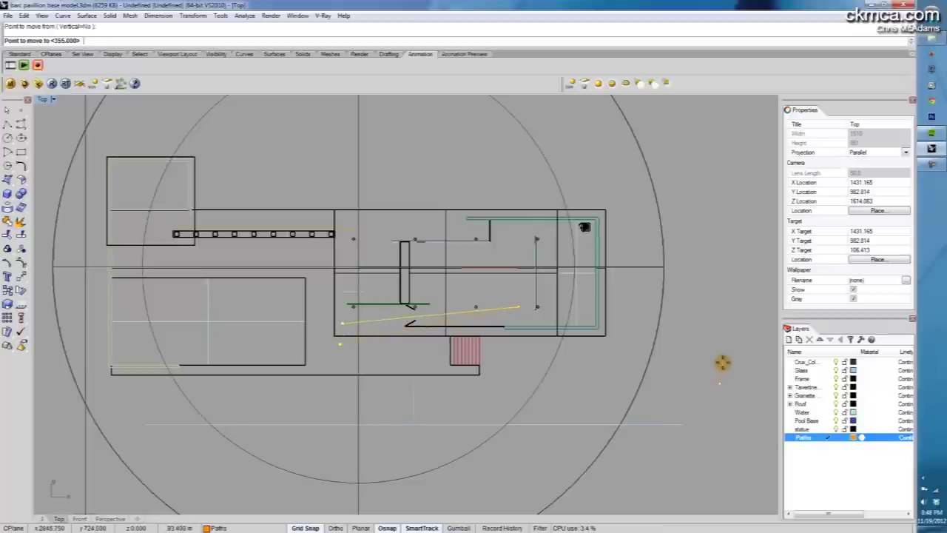
click(722, 362)
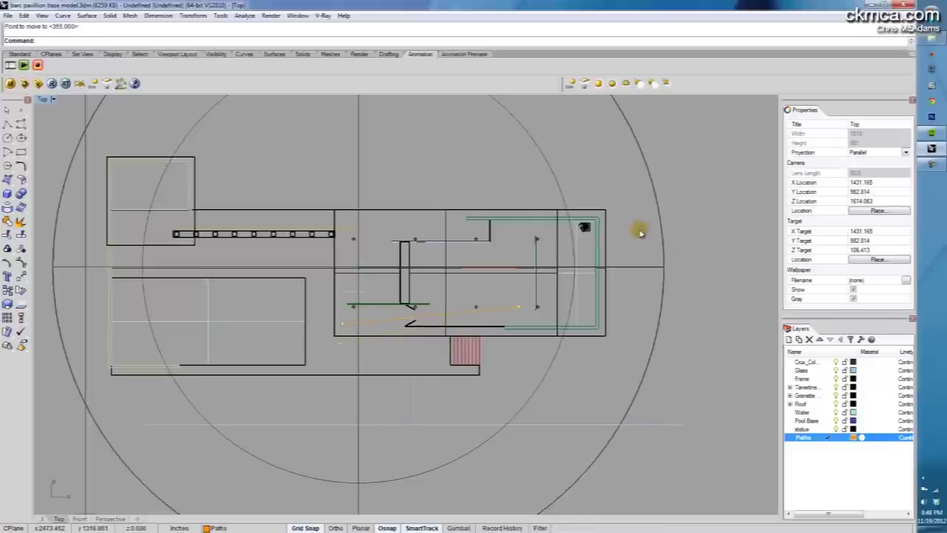
right_drag(641, 234, 630, 235)
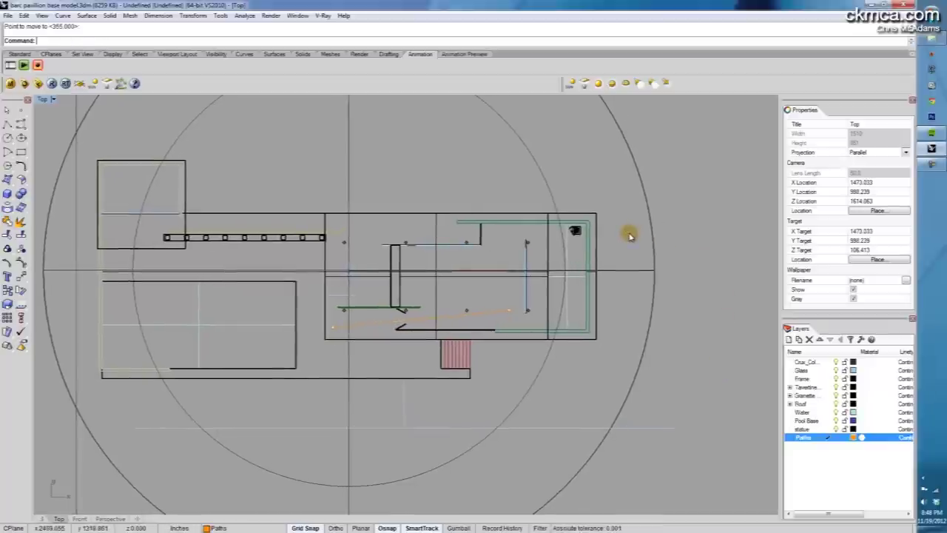
key(Return)
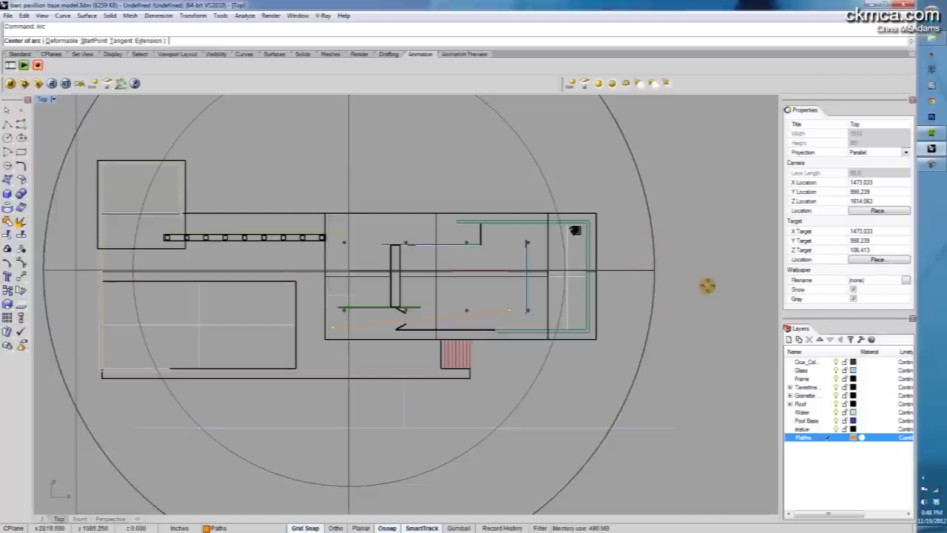
click(722, 276)
click(713, 232)
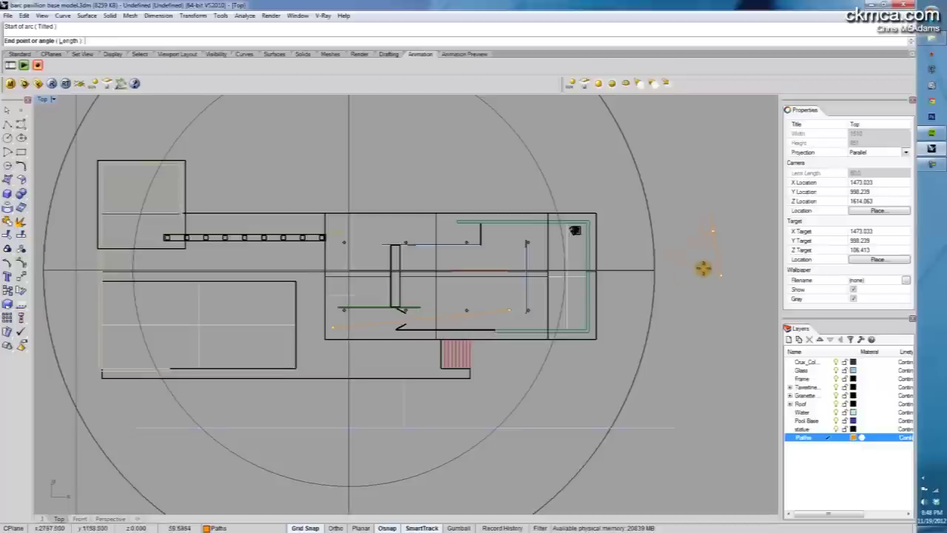
key(Escape)
Draw a target path arc beyond the statue end of the pavilion, centered inside the building near the camera line's inner end.
key(Return)
click(485, 296)
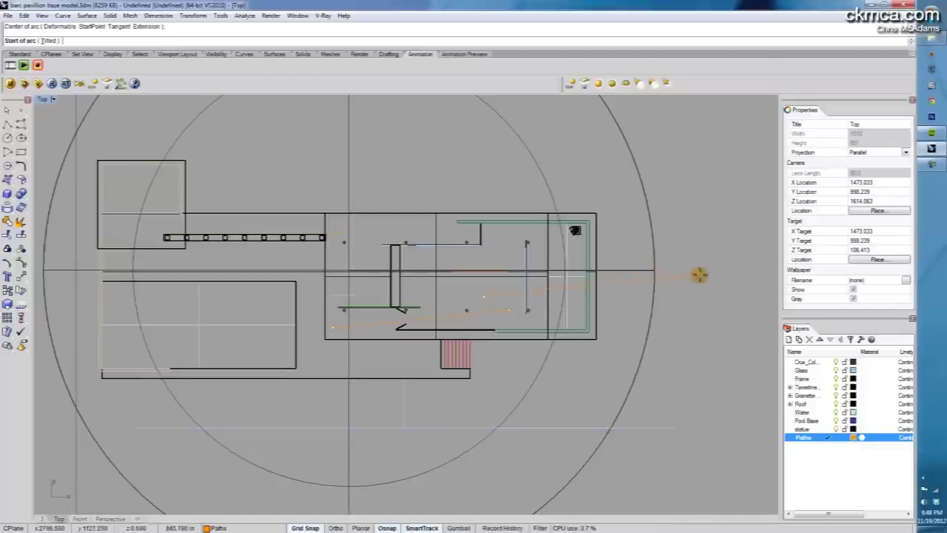
click(720, 279)
click(669, 176)
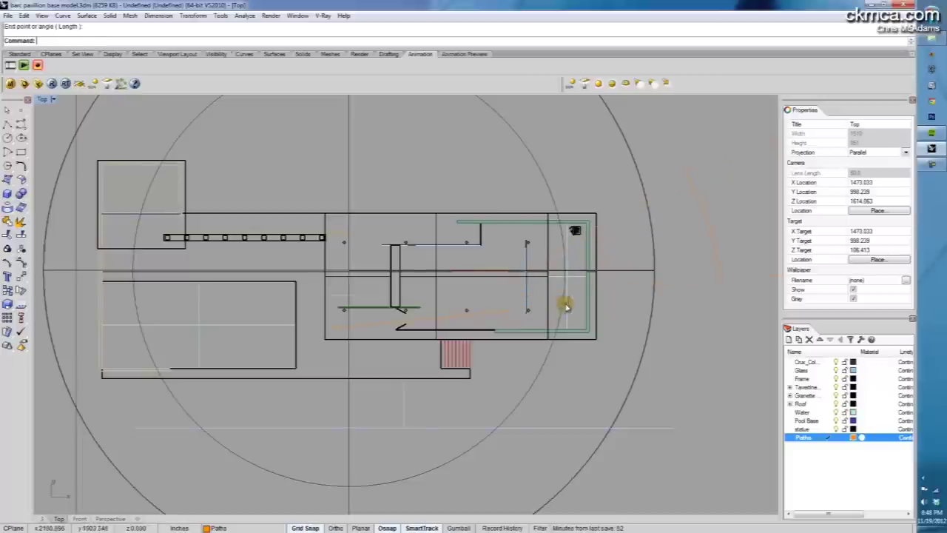
right_drag(680, 297, 675, 303)
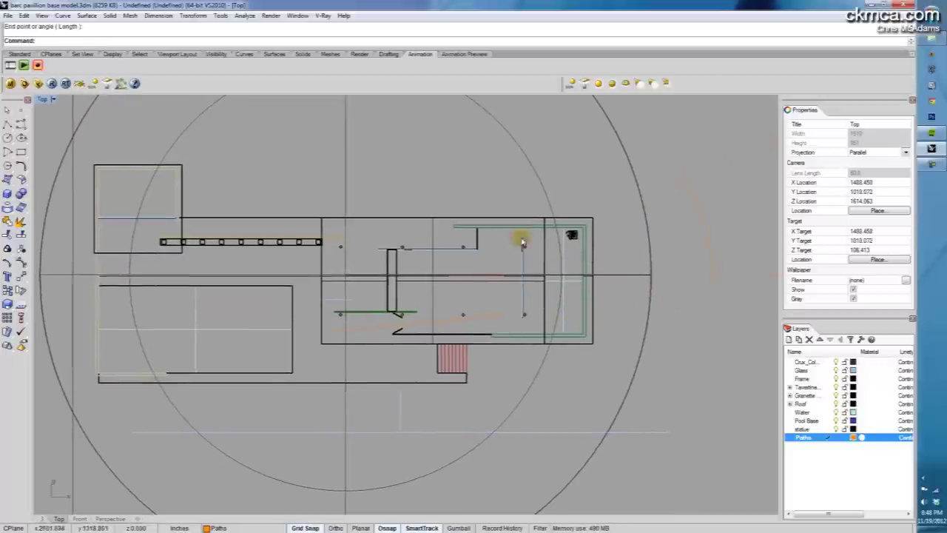
Restore the four-viewport layout and frame the pavilion in perspective viewport 3.
double_click(48, 102)
right_drag(508, 196, 615, 195)
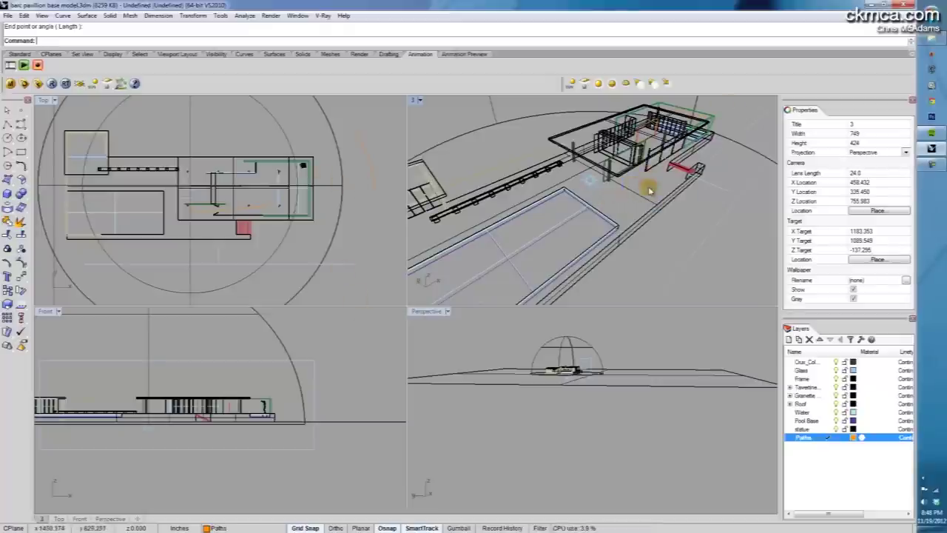
right_drag(649, 191, 541, 212)
Select the camera line and target arc, raise both about 123 inches in the Front view, and deselect them.
click(532, 217)
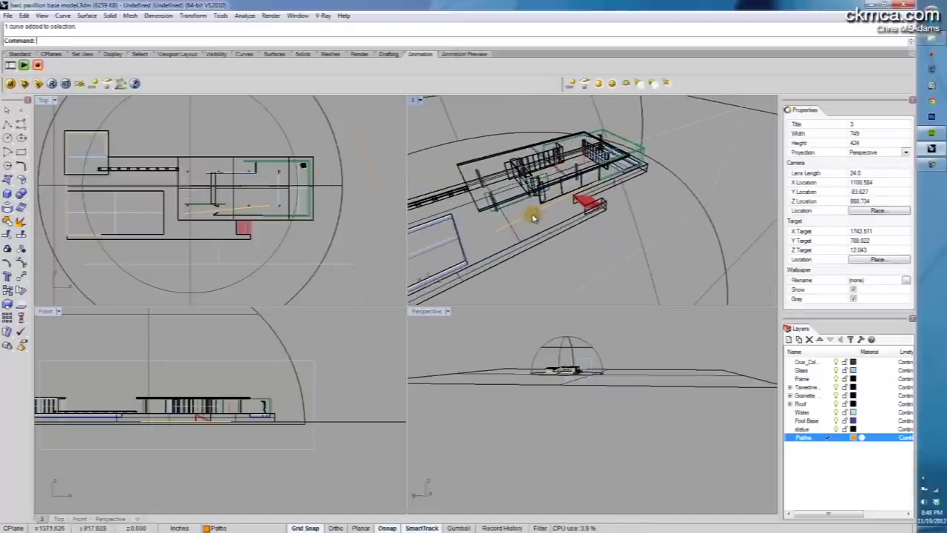
scroll(573, 359, up, 3)
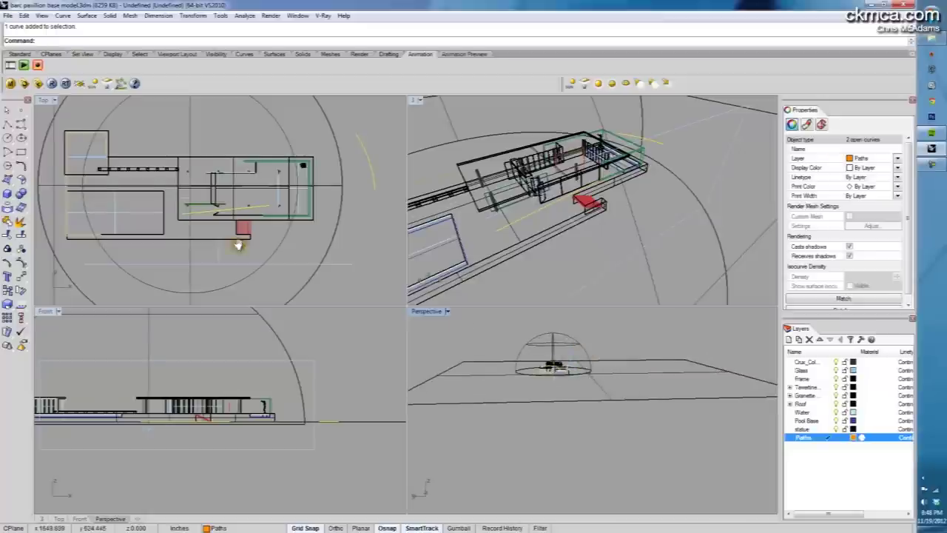
right_drag(238, 246, 281, 243)
scroll(232, 416, up, 3)
right_drag(232, 417, 195, 421)
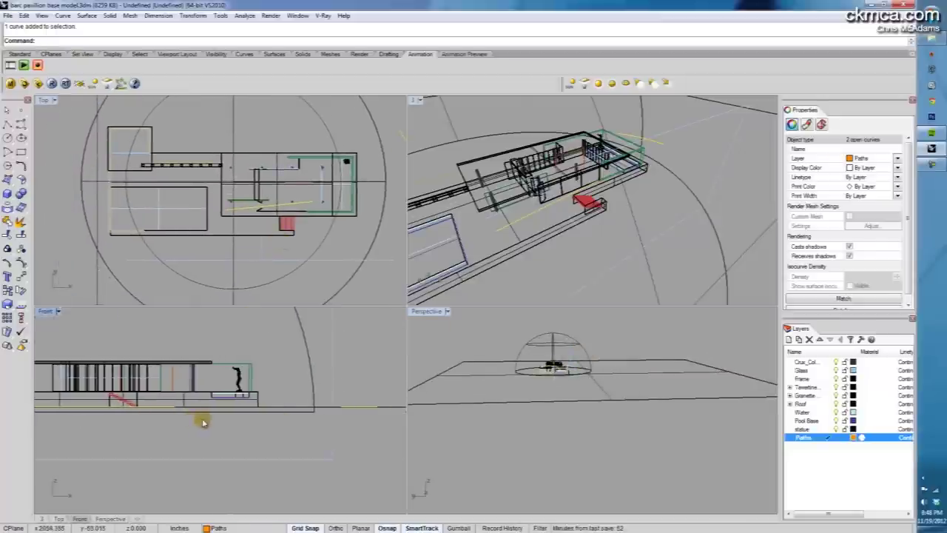
scroll(211, 418, down, 3)
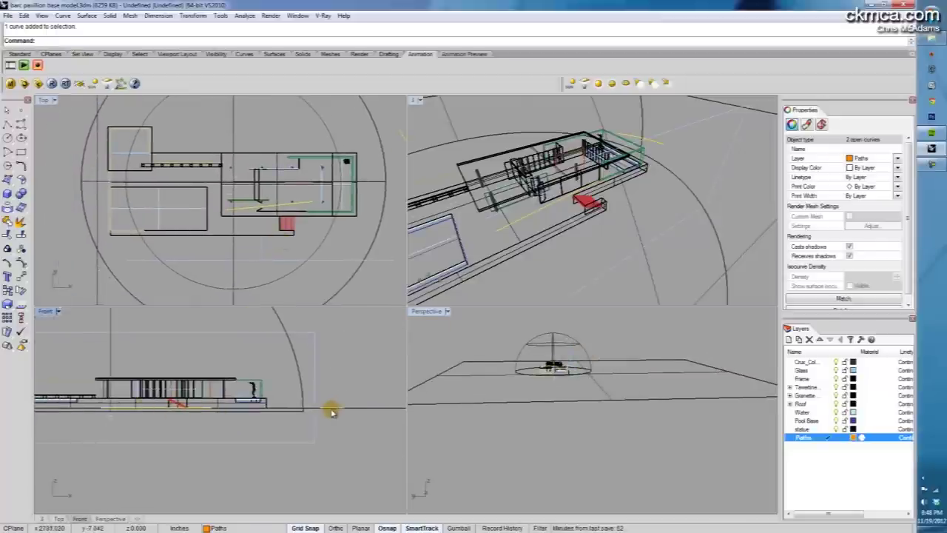
text(ove)
key(Return)
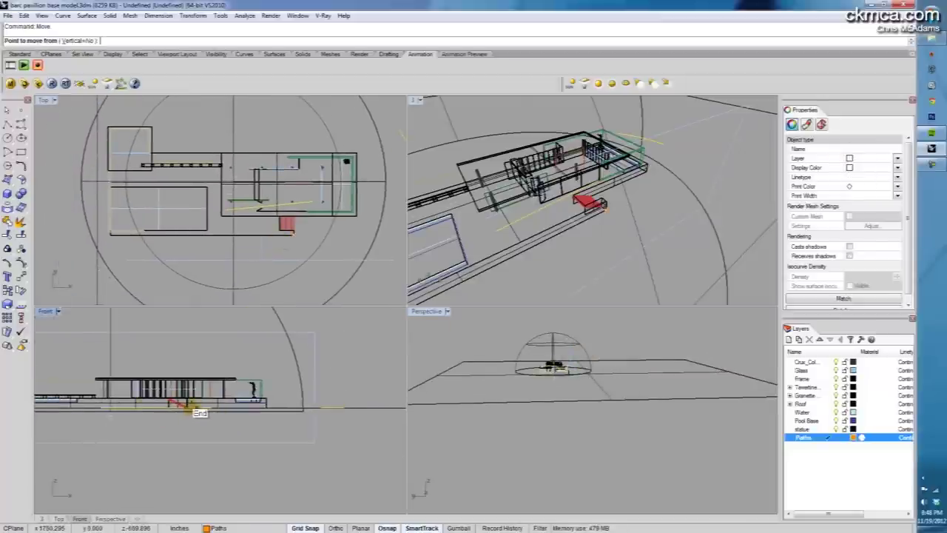
click(364, 363)
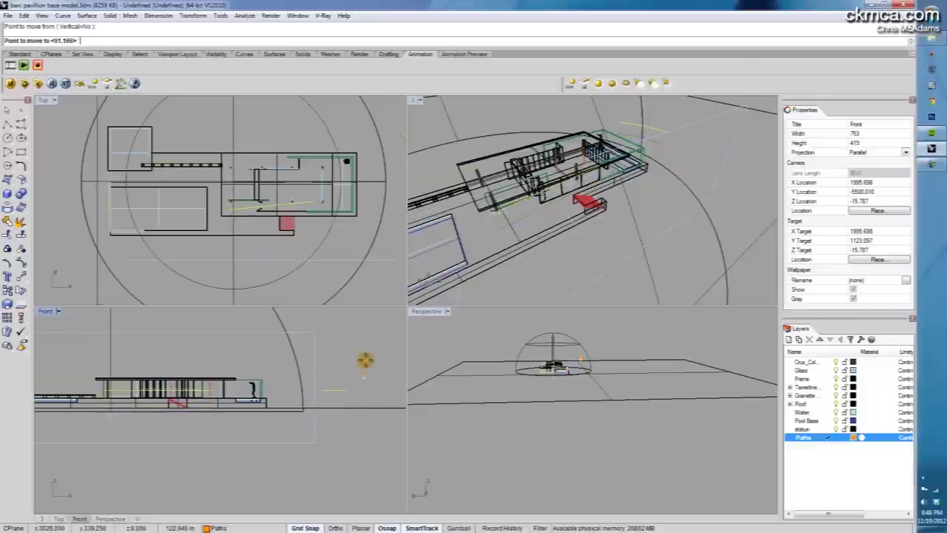
click(365, 359)
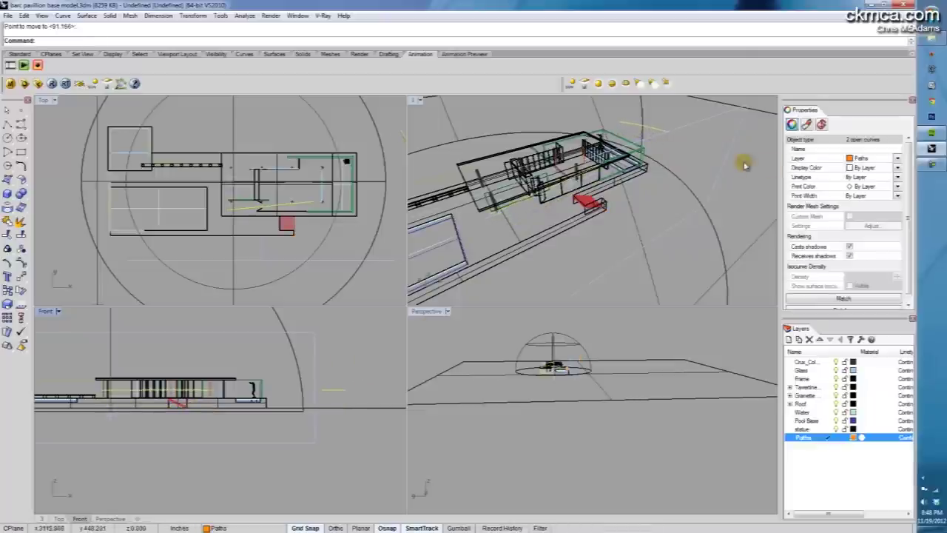
click(629, 337)
click(629, 337)
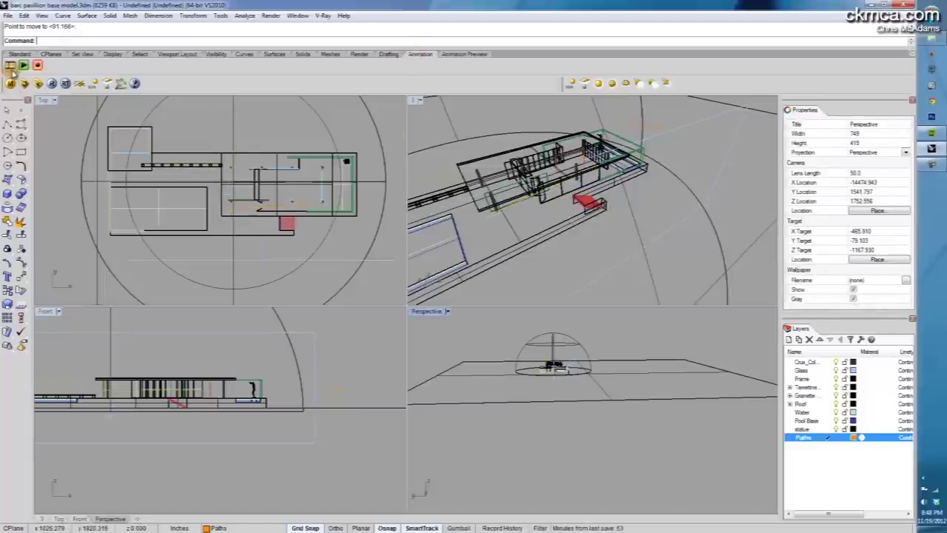
Set up a path animation using the straight line as camera path and the arc as target path.
click(11, 68)
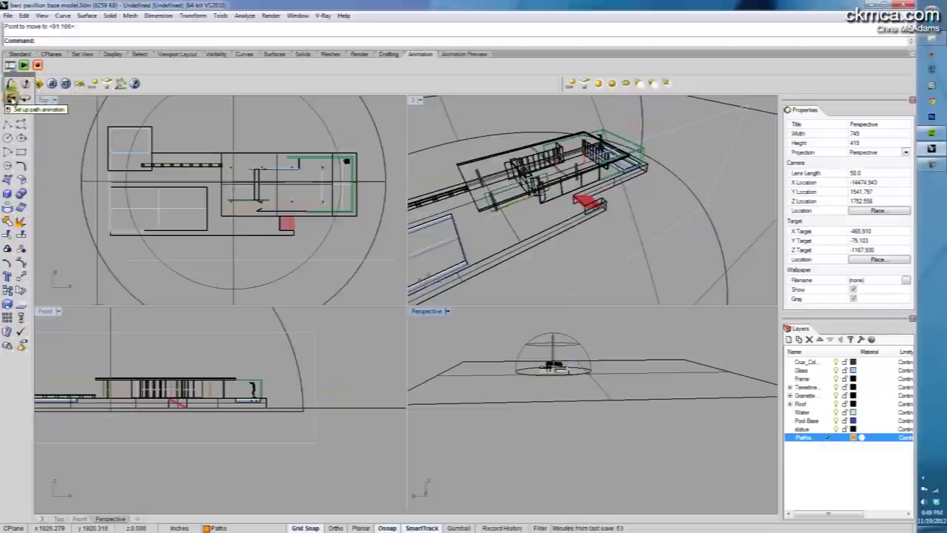
click(12, 100)
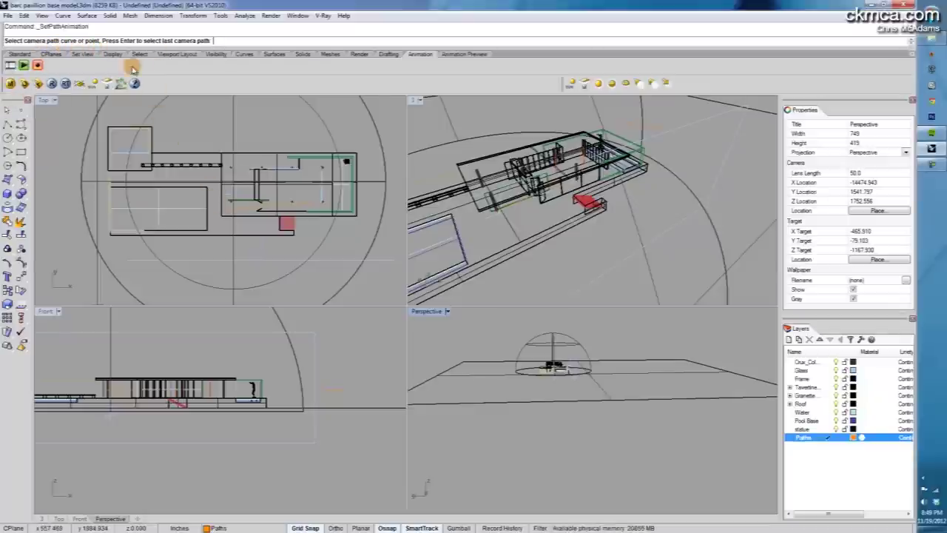
scroll(228, 231, up, 5)
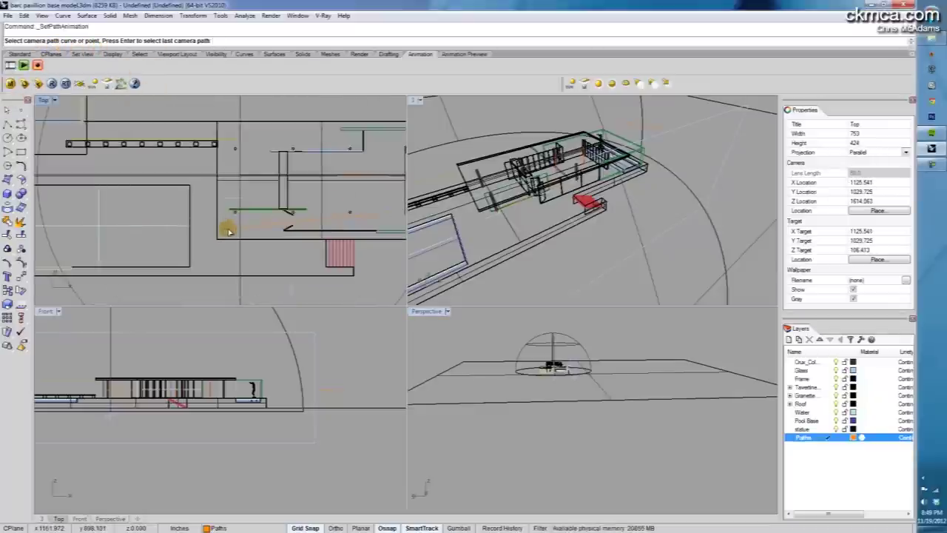
click(229, 231)
right_drag(332, 197, 213, 221)
click(328, 205)
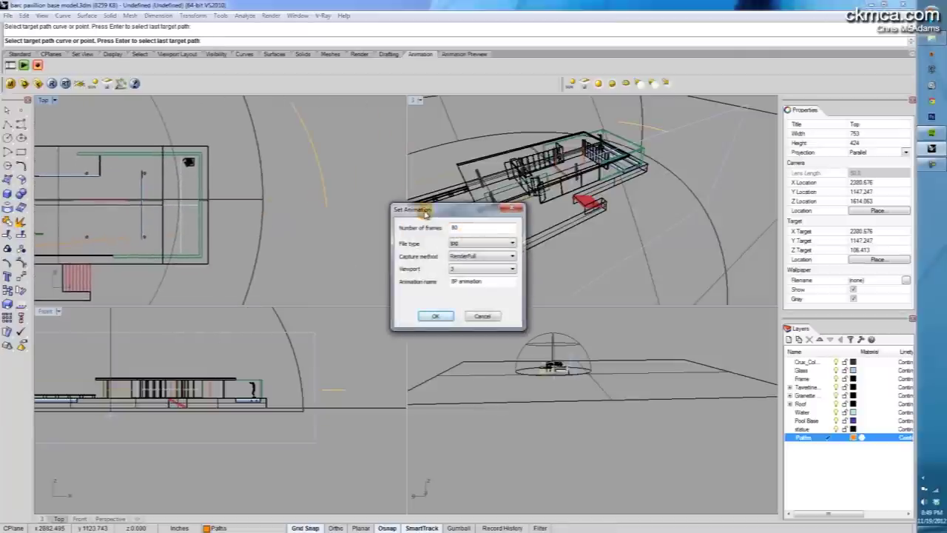
Configure the animation with 90 frames and RenderFull capture, keep the name BP animation, and accept the settings.
click(457, 228)
double_click(463, 228)
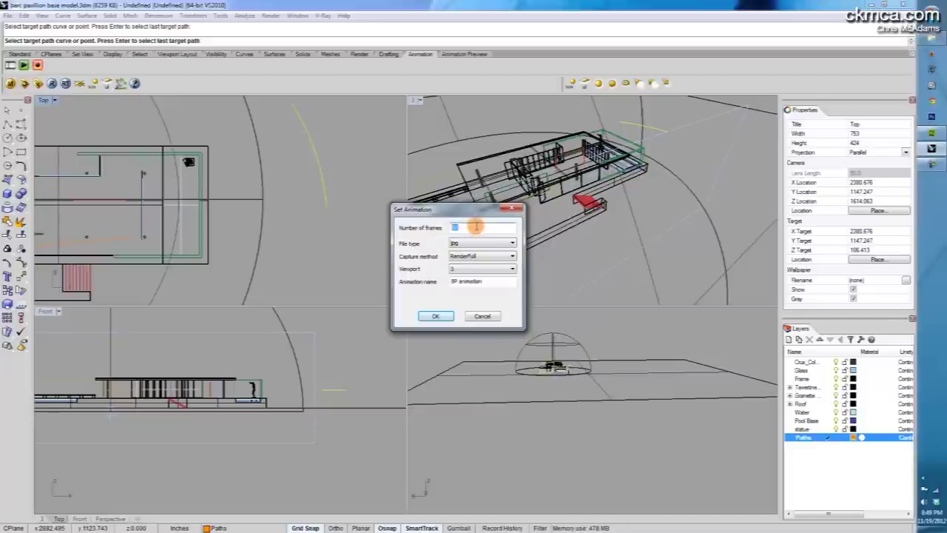
click(478, 229)
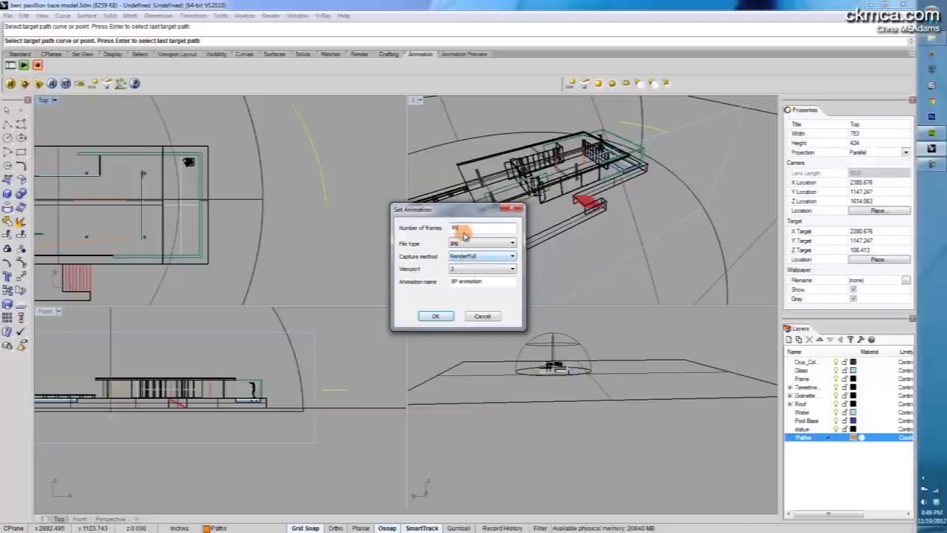
click(487, 256)
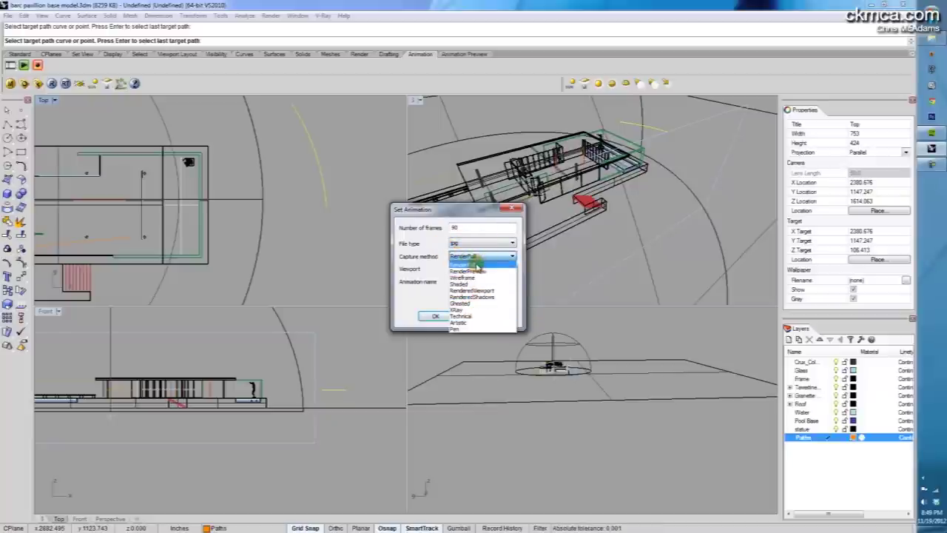
click(478, 265)
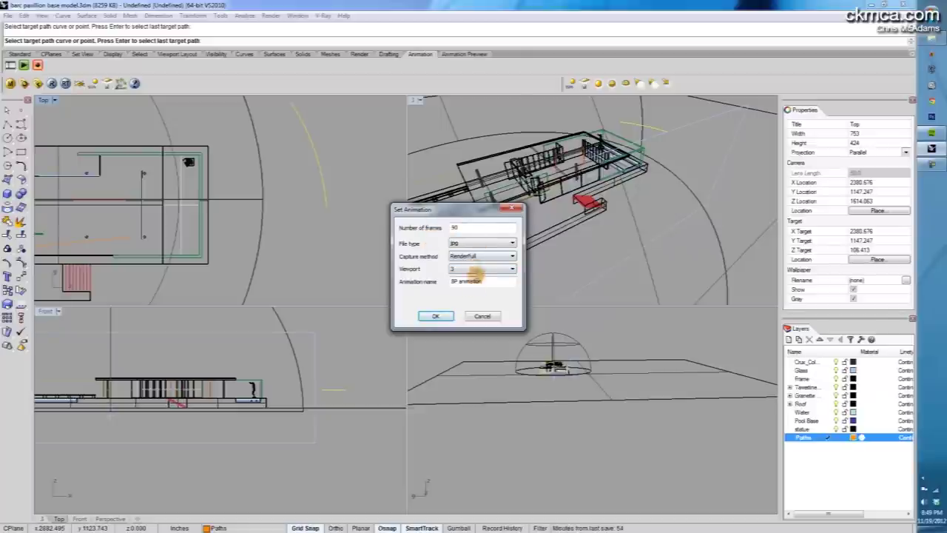
drag(488, 284, 404, 288)
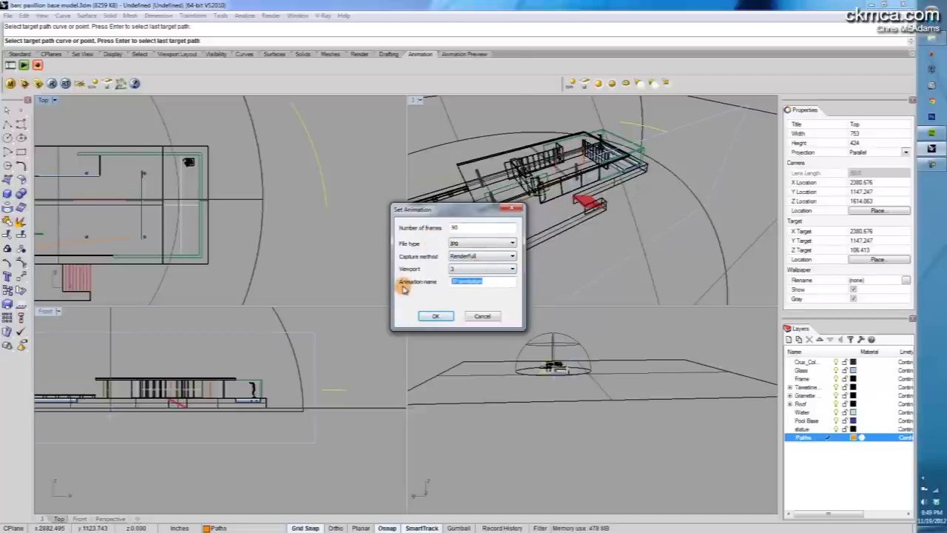
click(449, 282)
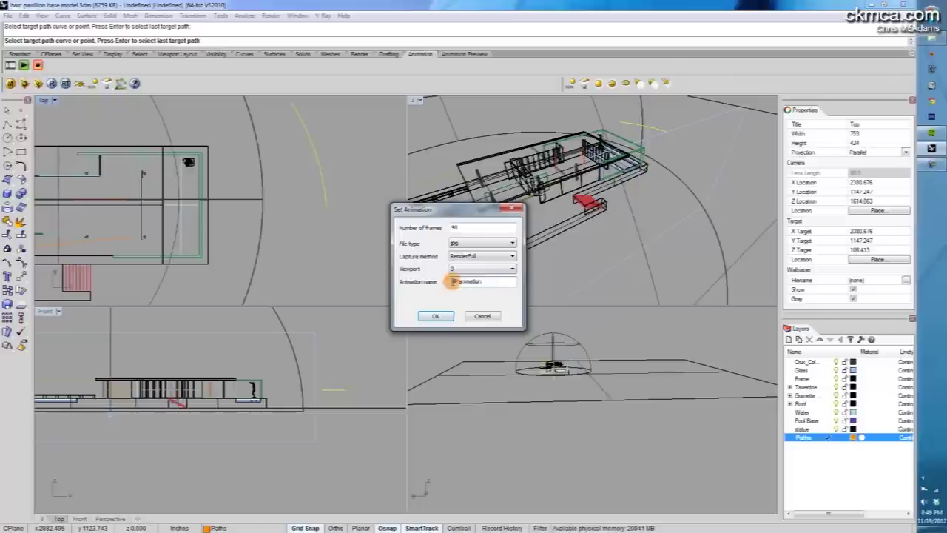
click(451, 315)
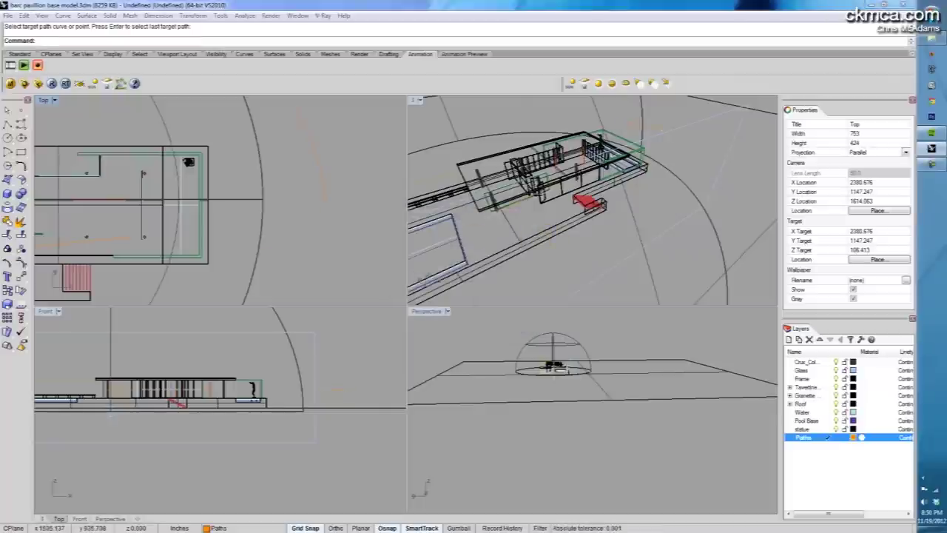
Open the V-Ray render options and frame a close perspective view of the pavilion's entrance side in viewport 3.
drag(276, 167, 185, 165)
click(425, 100)
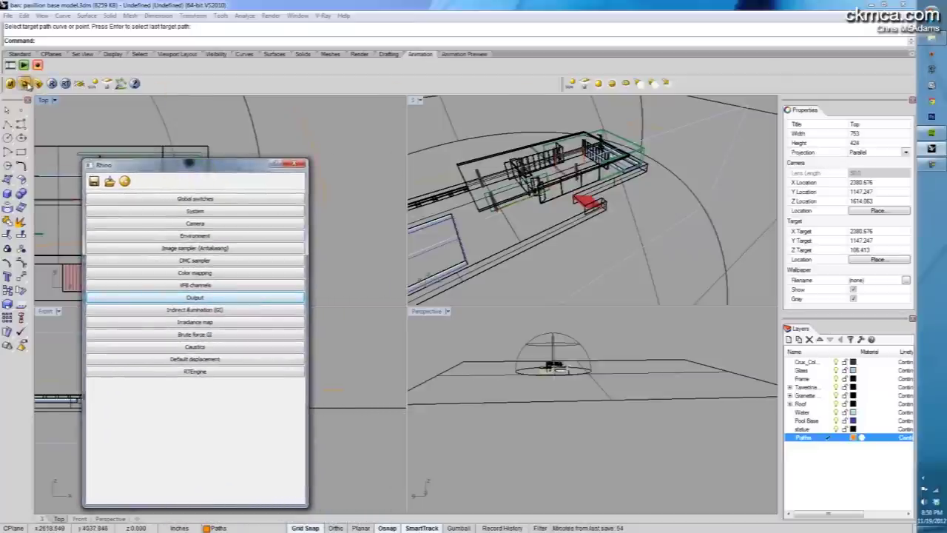
click(492, 192)
scroll(539, 189, up, 5)
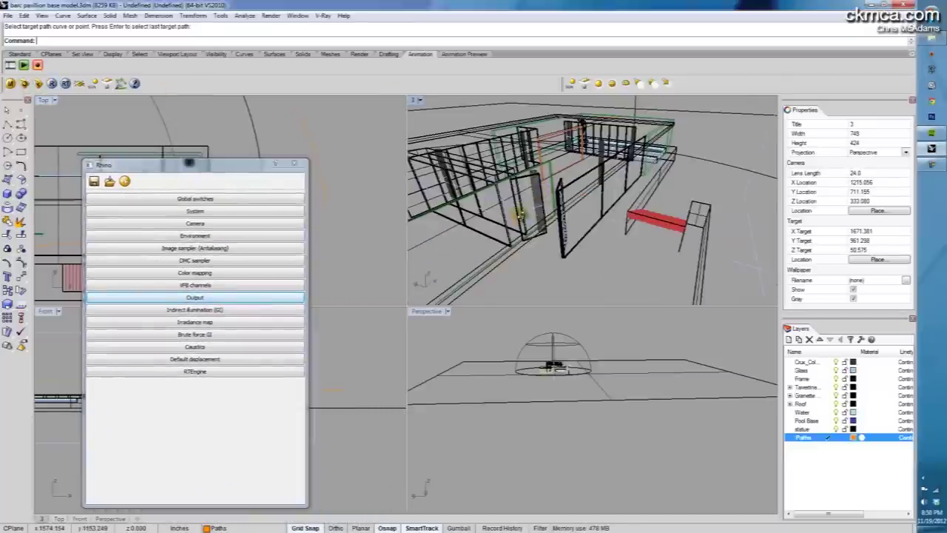
right_drag(518, 213, 549, 183)
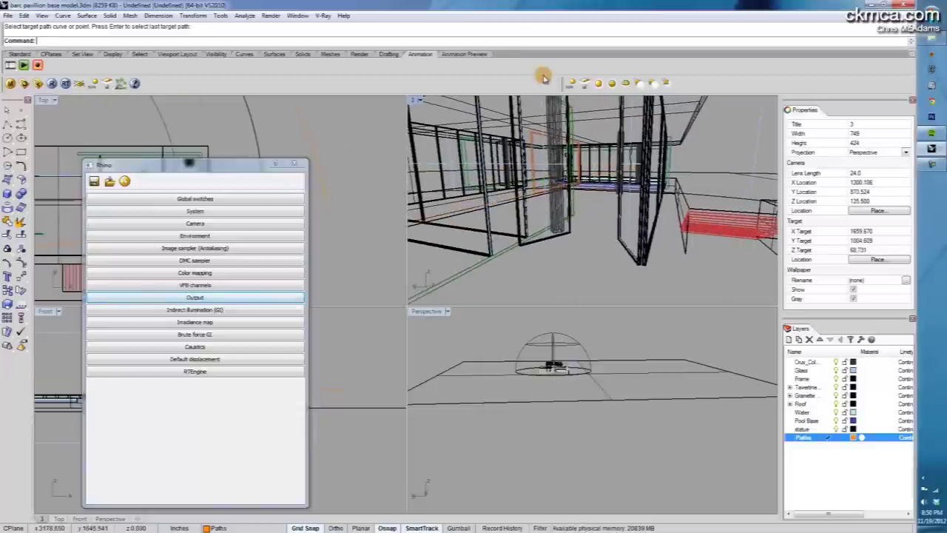
Play the path animation preview in perspective viewport 3.
click(462, 55)
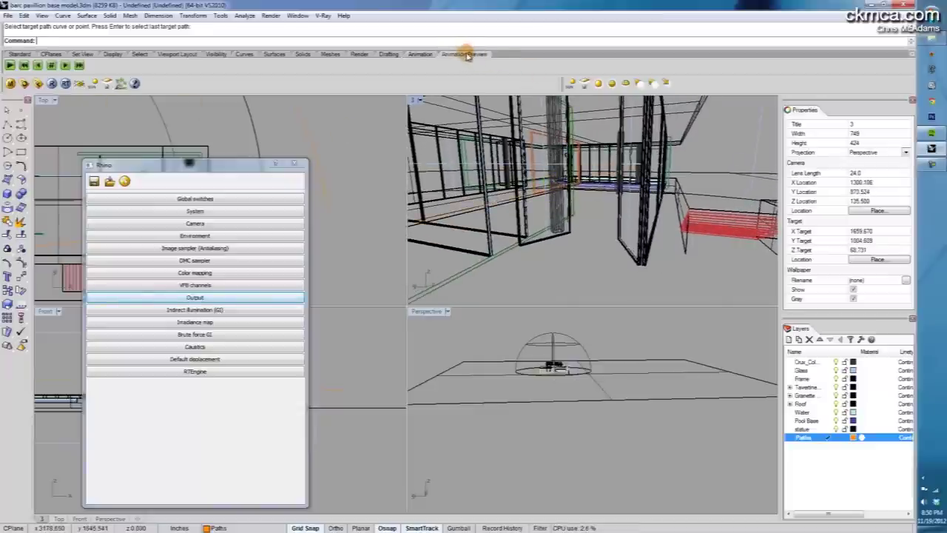
click(10, 66)
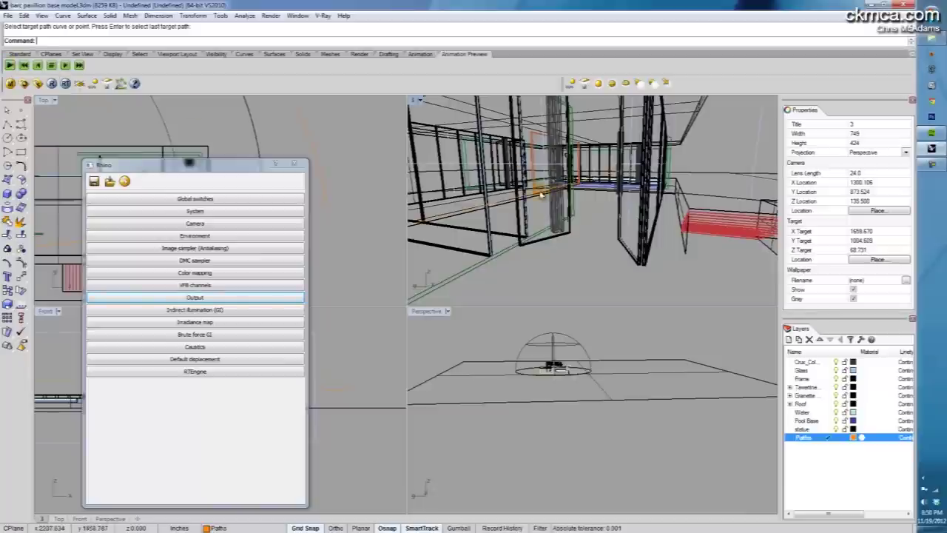
click(9, 66)
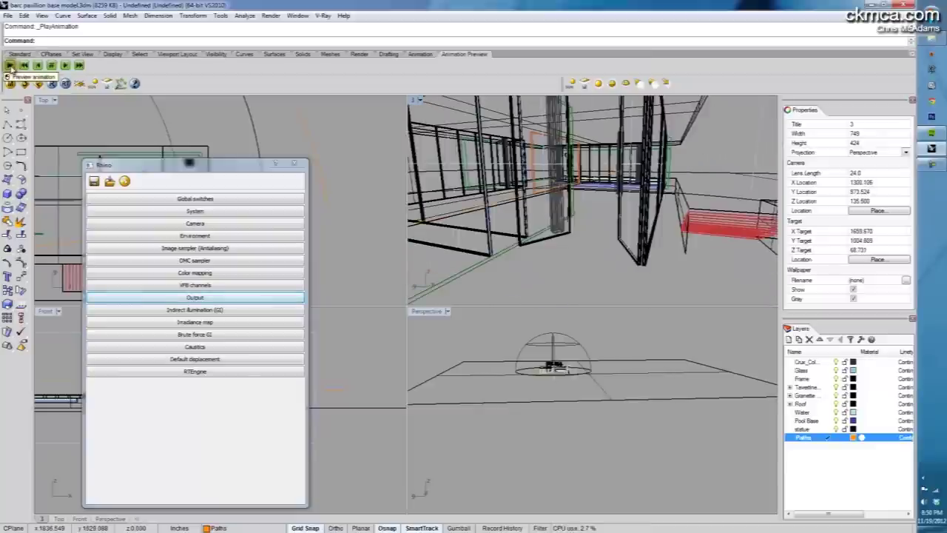
Move the target arc about 1166 inches farther away from the pavilion in the Top view and preview the animation in viewport 3.
click(307, 139)
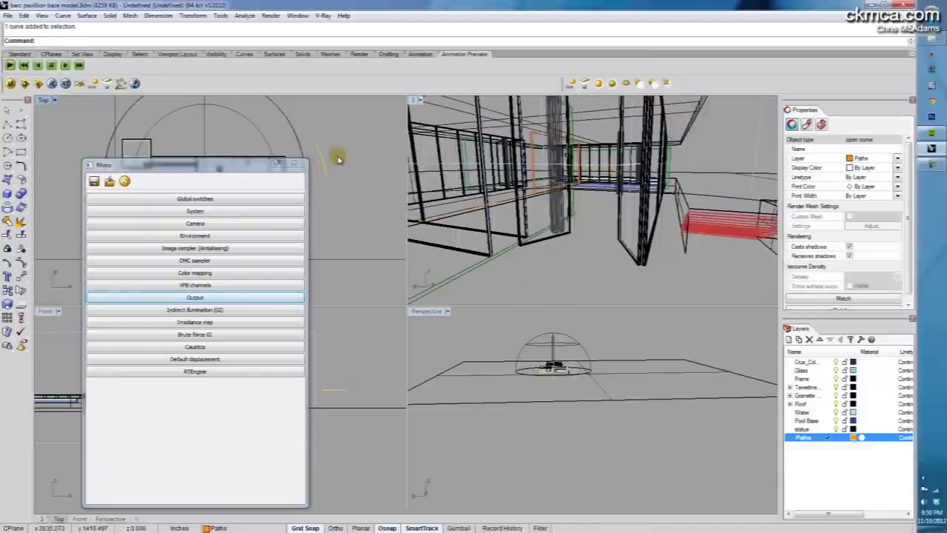
text(move)
key(Return)
click(325, 163)
click(390, 142)
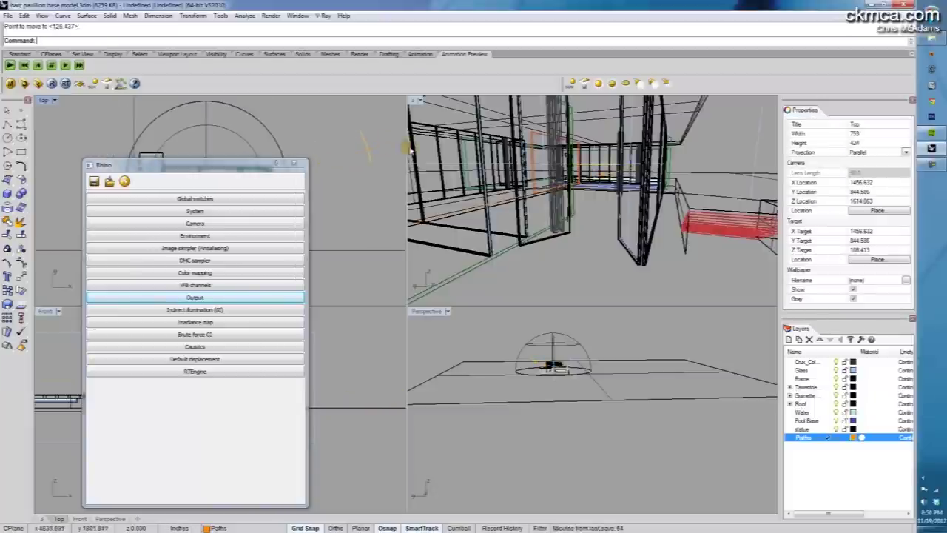
click(599, 205)
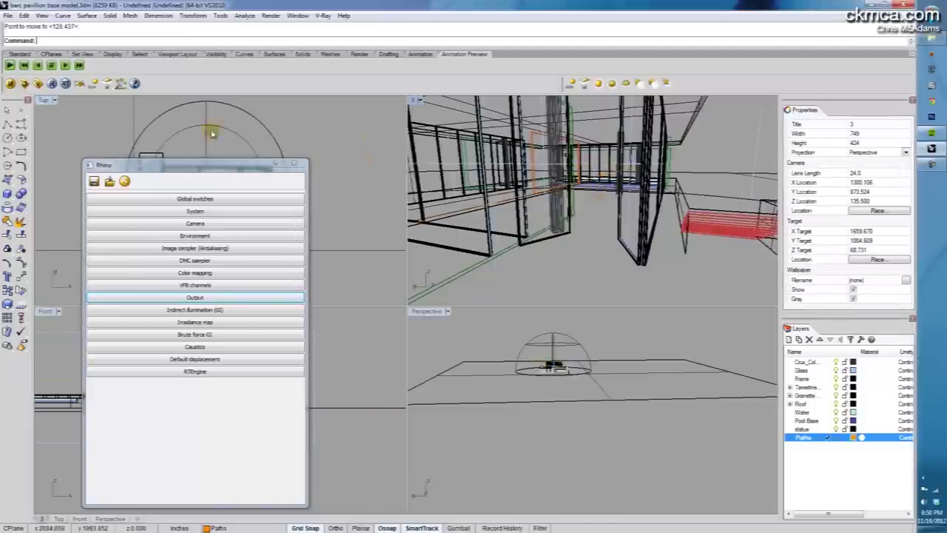
click(9, 65)
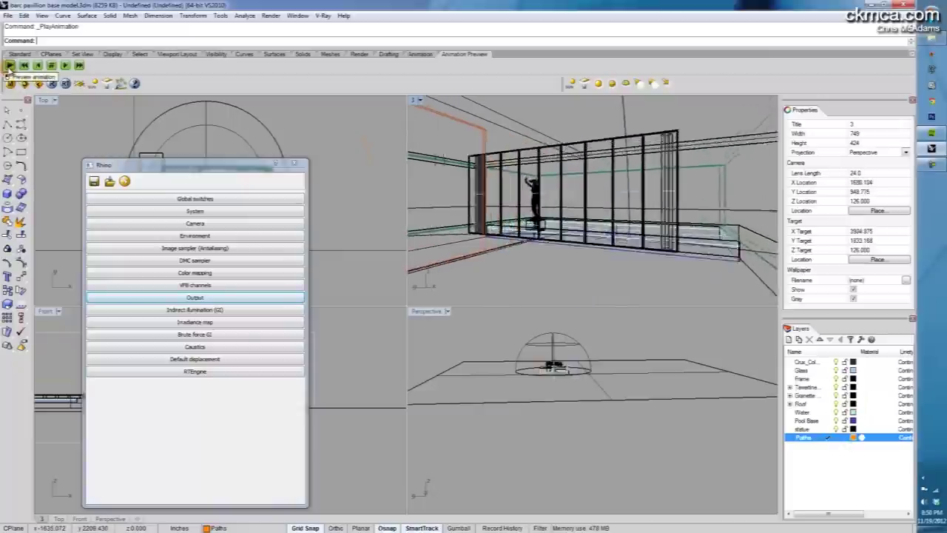
Uncover the Top view, select the camera path line inside the pavilion, and turn on its control points.
drag(214, 169, 675, 182)
scroll(264, 189, up, 5)
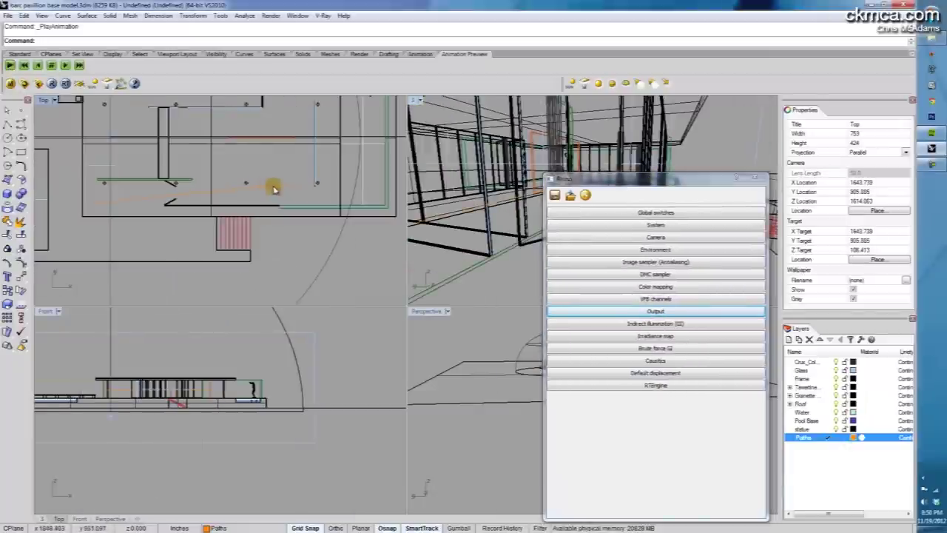
click(272, 188)
text(P)
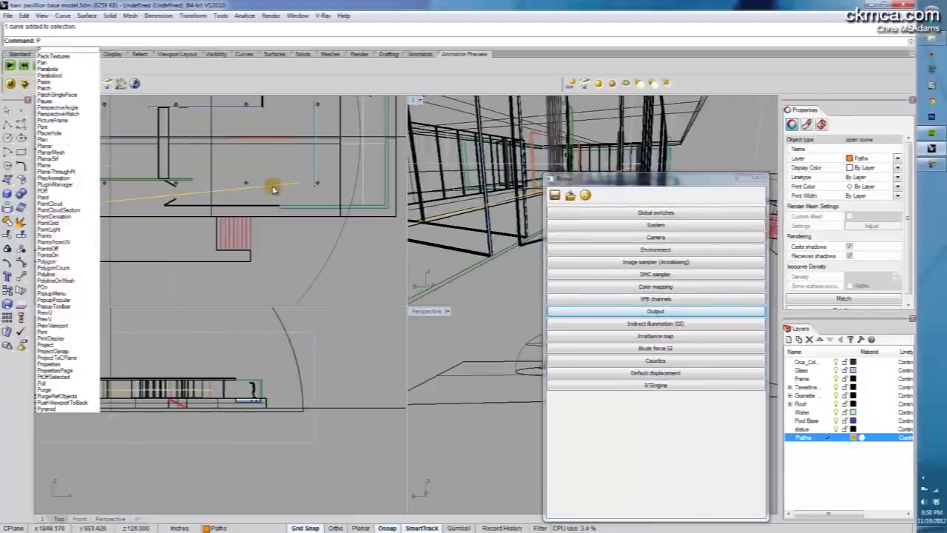
text(ointsOn)
key(Return)
Shorten the camera line by moving its interior end point back about 170 inches, and preview the animation.
click(299, 183)
text(Move)
key(Return)
click(299, 183)
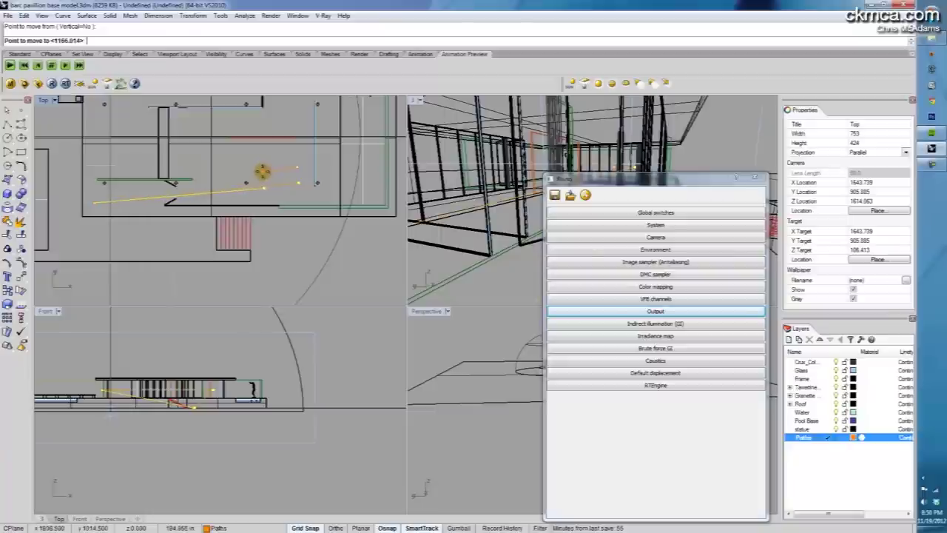
click(261, 170)
drag(642, 178, 214, 183)
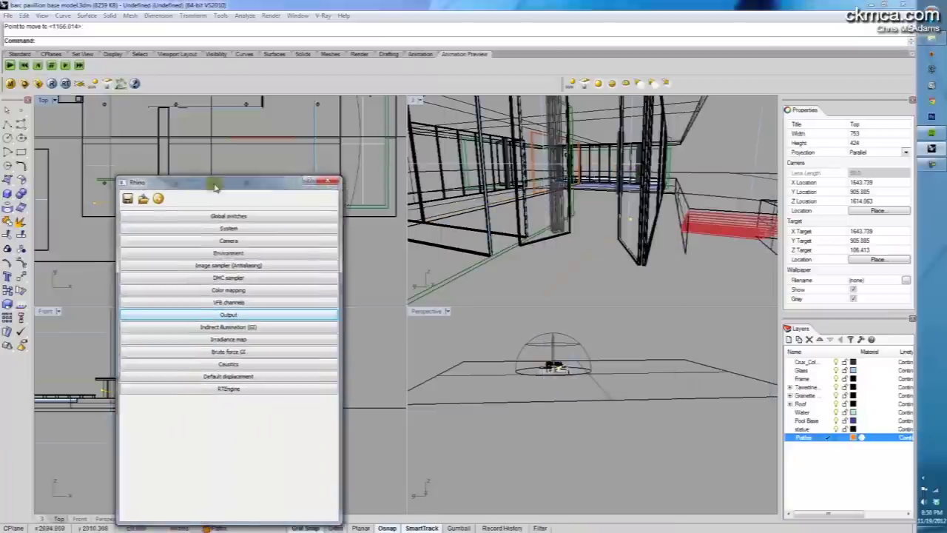
click(10, 65)
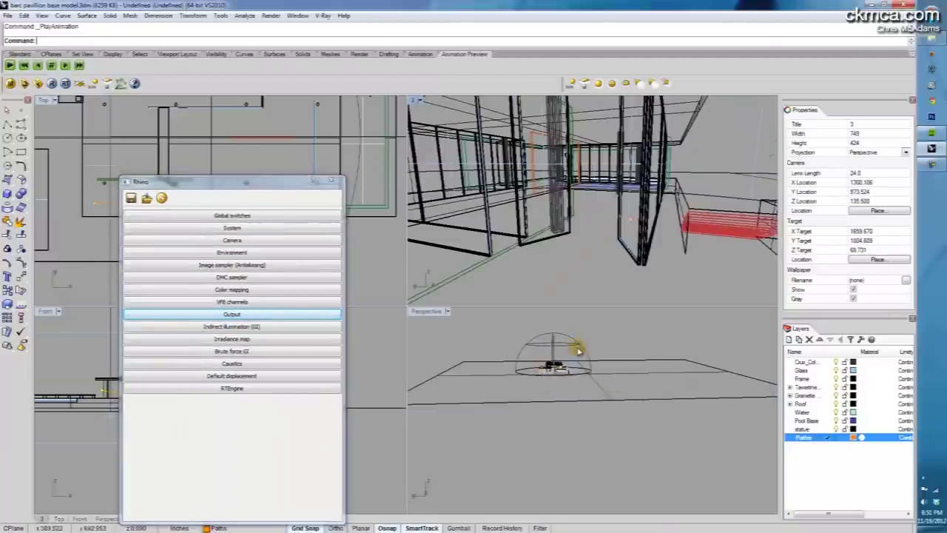
Raise the camera line's moved end point to the height of its start point in the Front view, and preview the animation.
drag(210, 182, 628, 212)
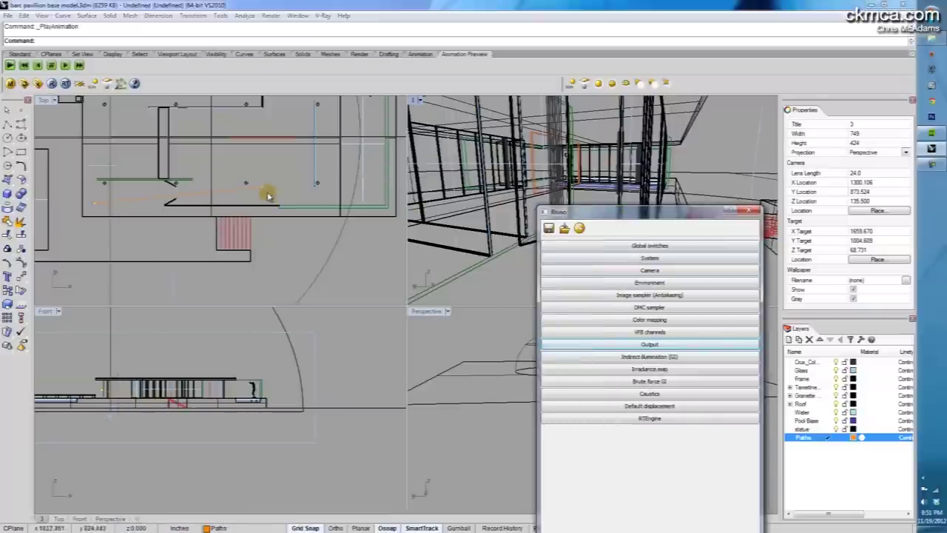
click(260, 189)
key(Return)
click(267, 188)
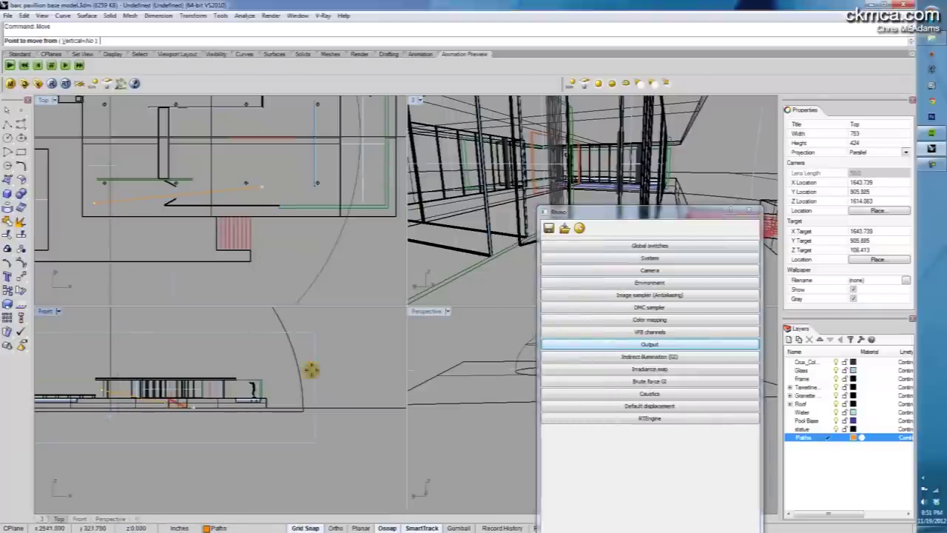
click(363, 373)
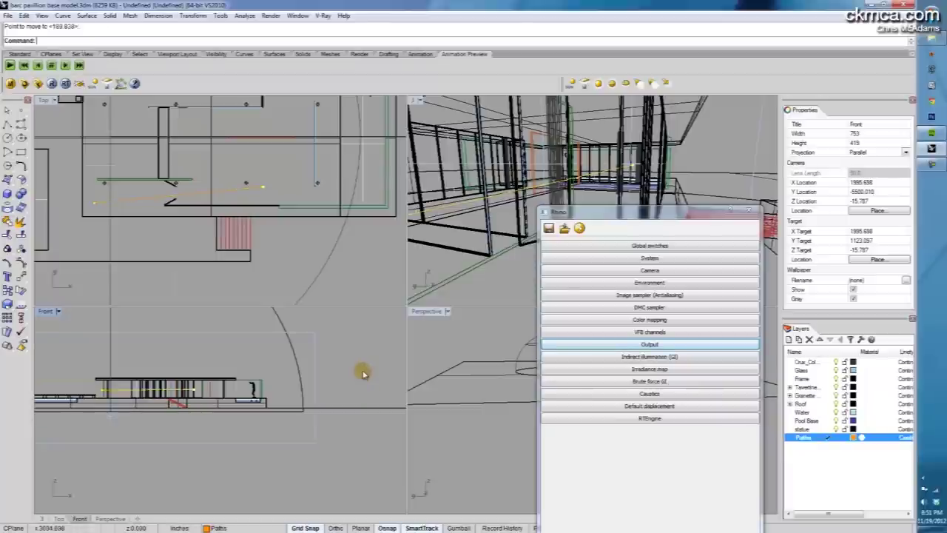
click(9, 65)
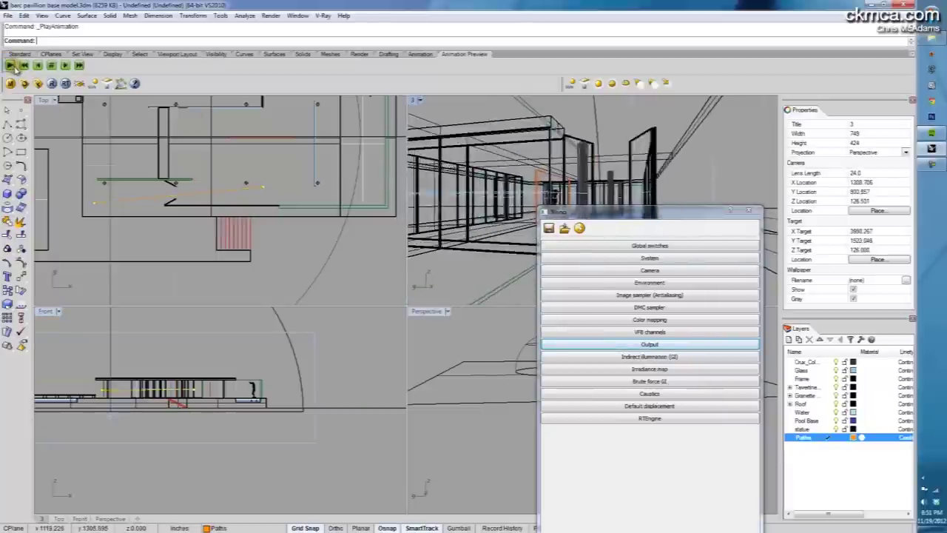
drag(613, 213, 169, 184)
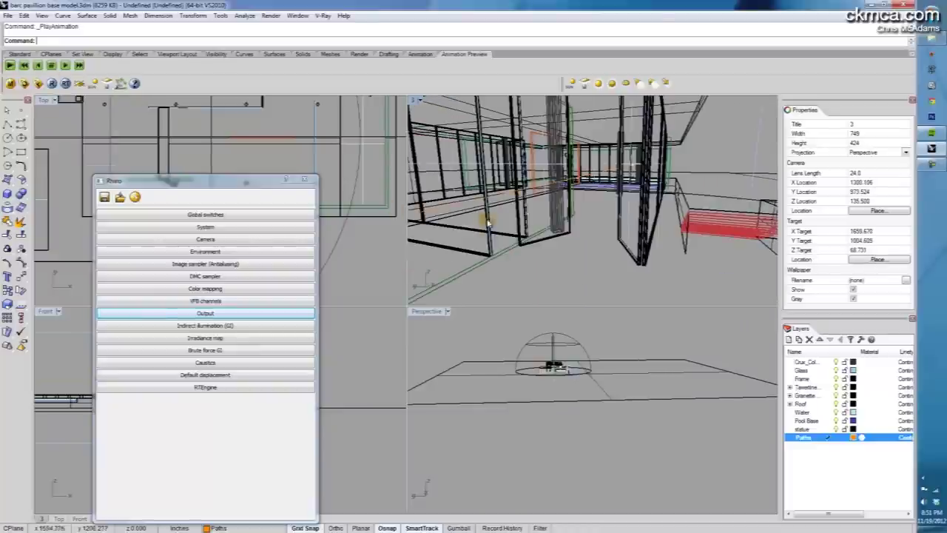
drag(225, 185, 215, 156)
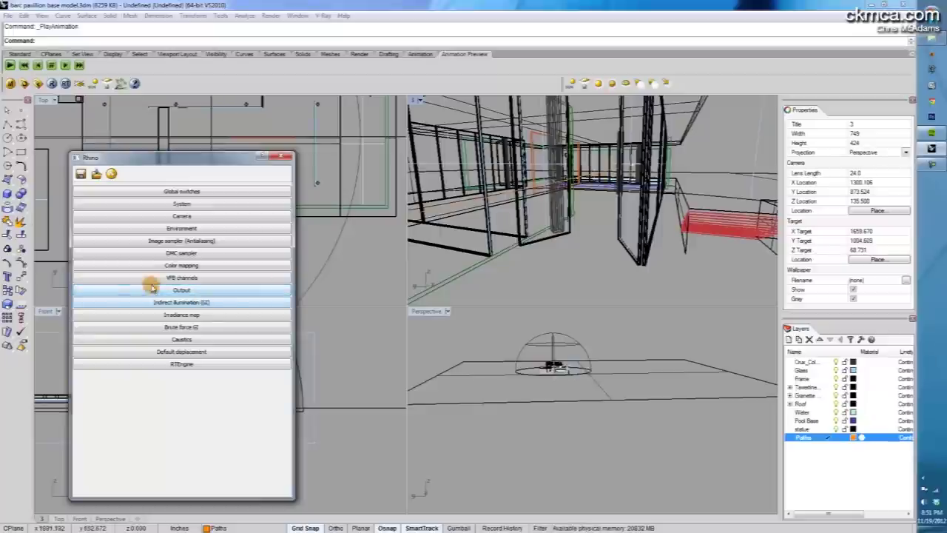
Load the V-Ray settings preset gi_irmap_medium.visopt.
click(96, 175)
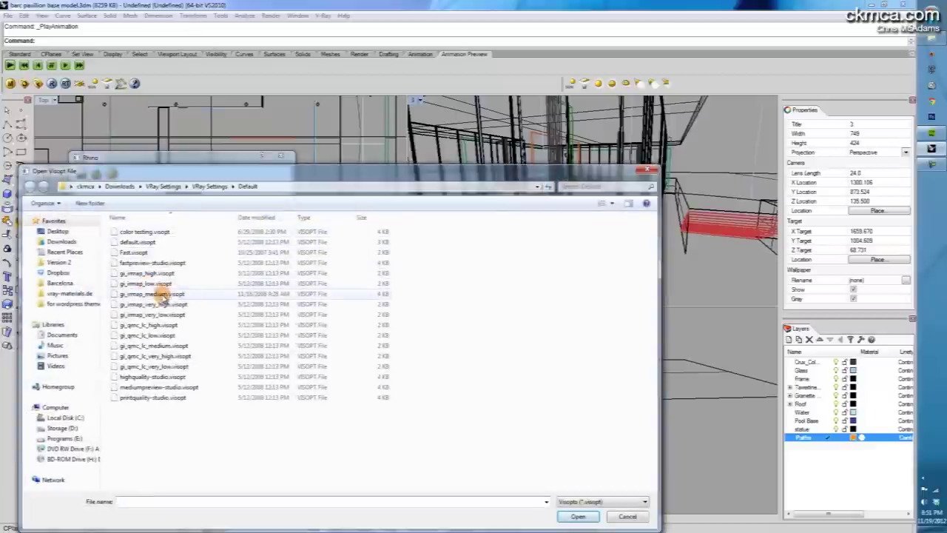
click(122, 295)
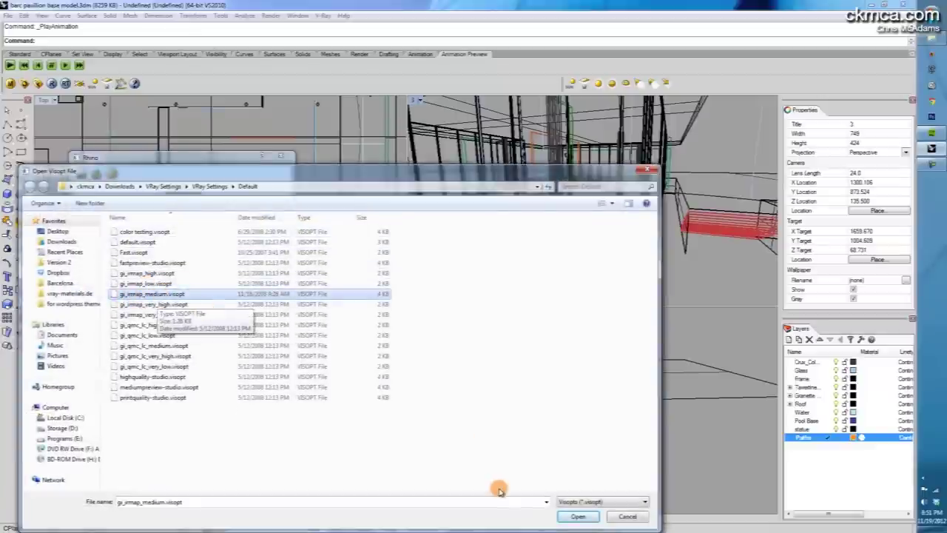
click(578, 516)
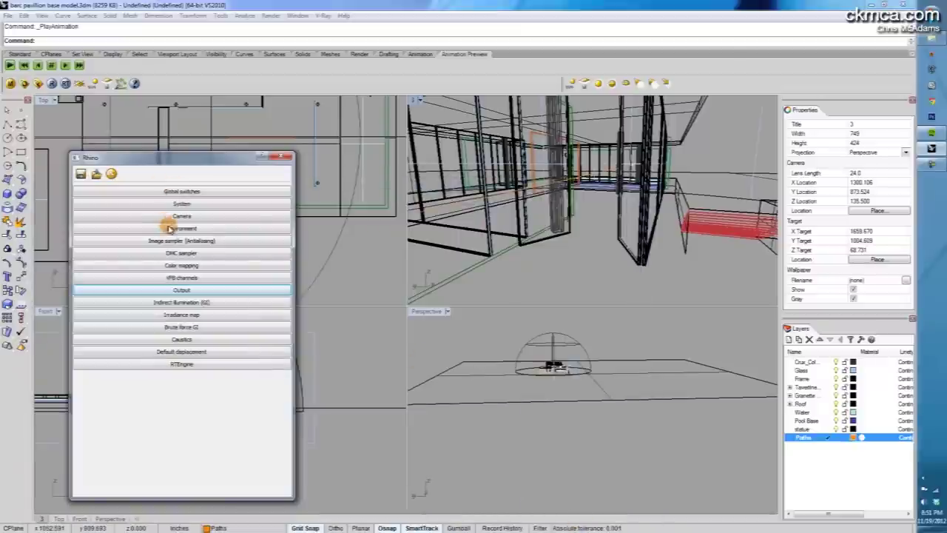
Set the V-Ray output size to 173 x 120 pixels.
click(177, 290)
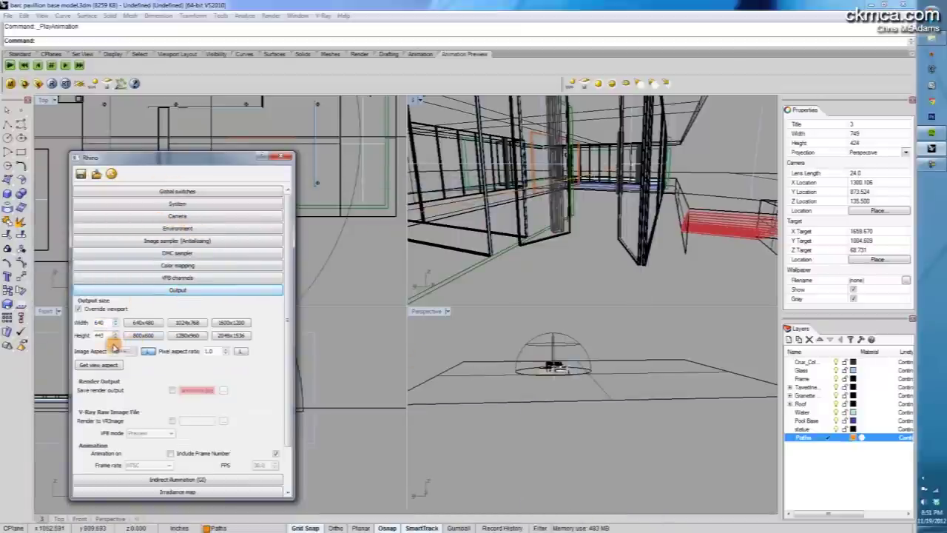
double_click(106, 336)
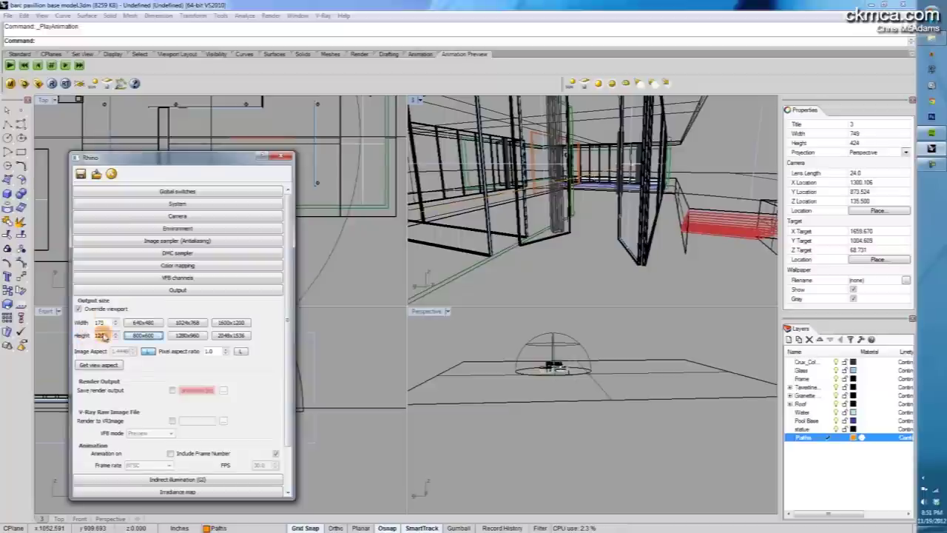
click(85, 365)
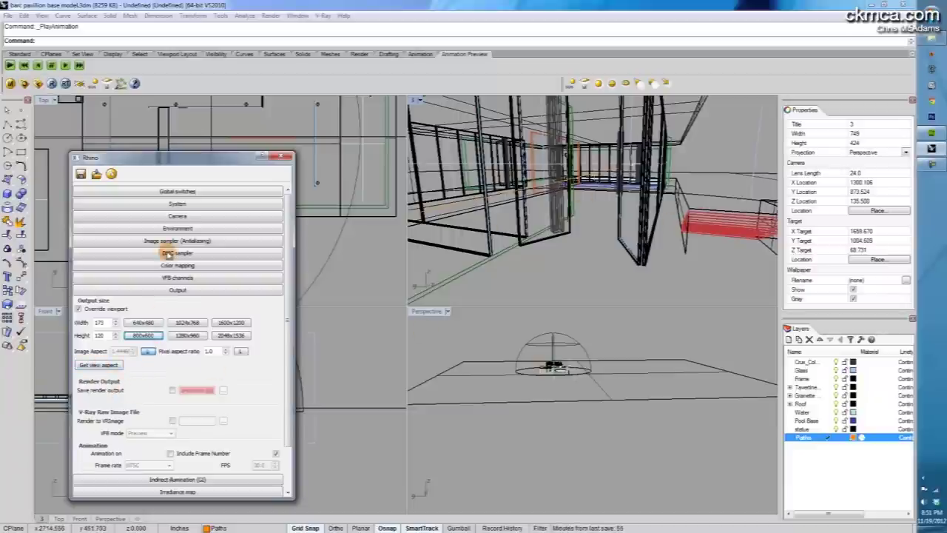
Disable vignetting for the V-Ray physical camera and set its shutter speed to 7.
click(185, 215)
click(121, 286)
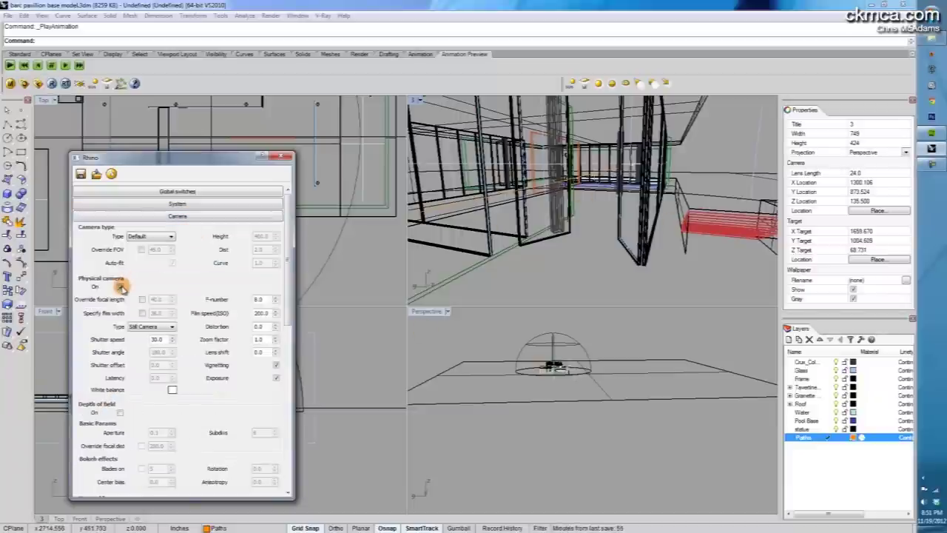
click(276, 366)
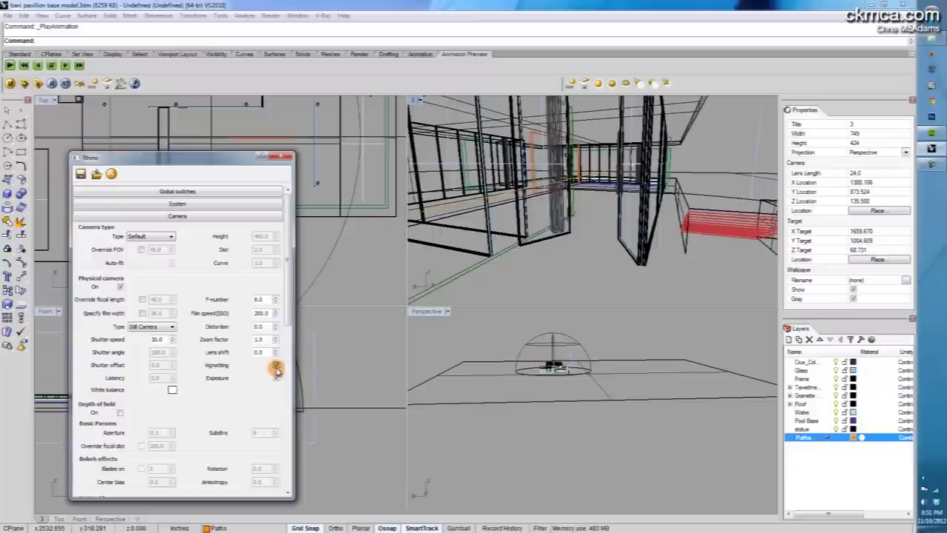
double_click(147, 339)
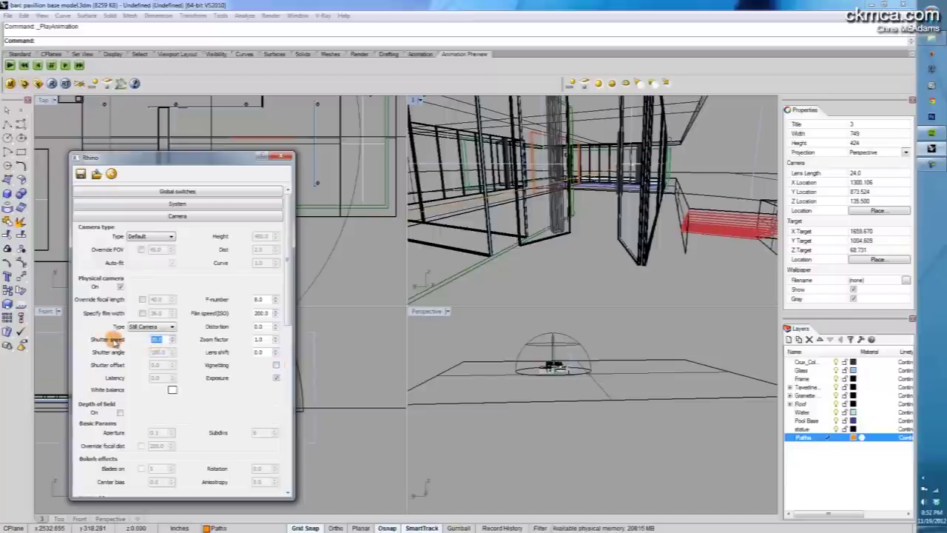
text(7)
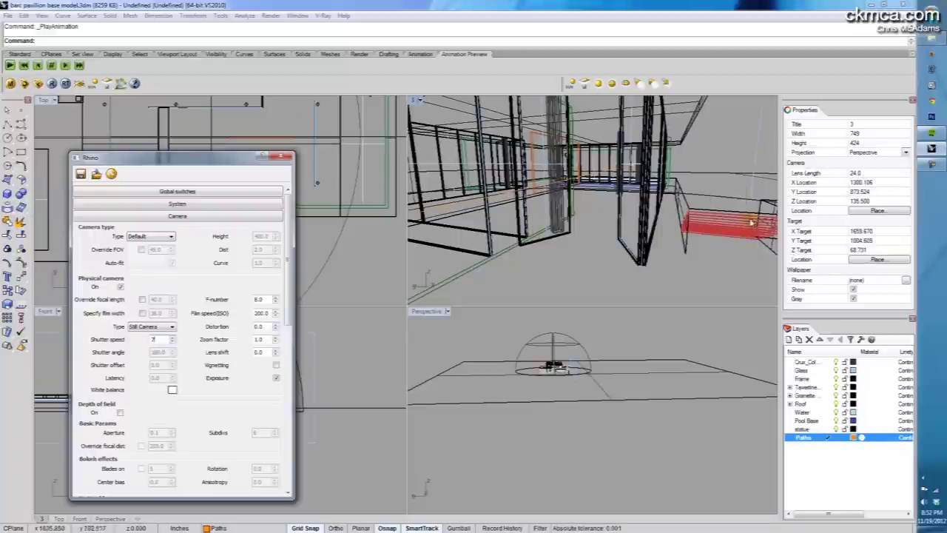
Inspect the rectangular light's properties, deselect it, and start a V-Ray test render of perspective viewport 3.
click(752, 159)
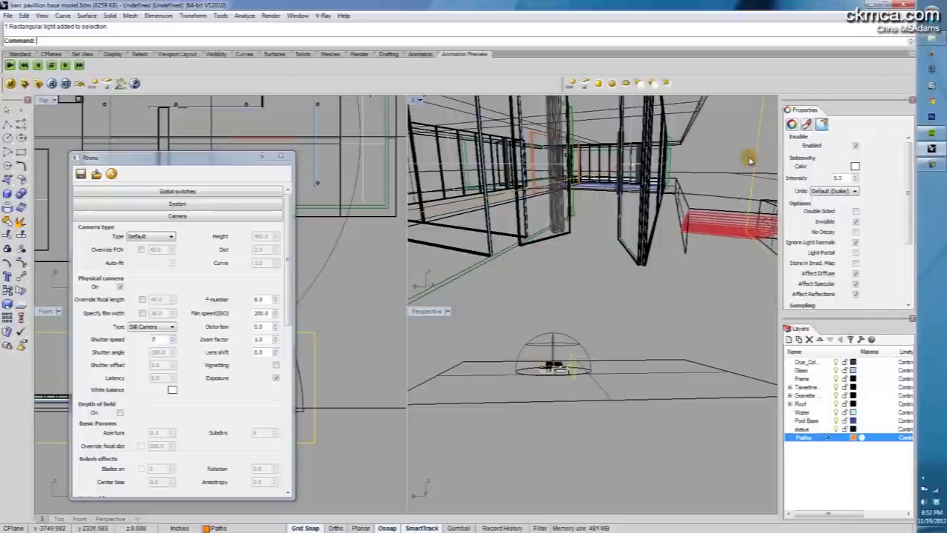
click(639, 173)
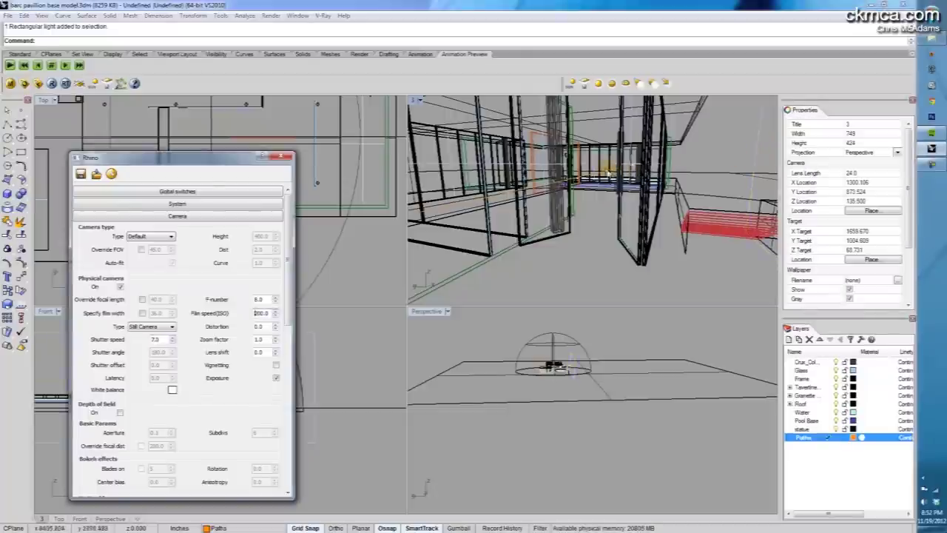
click(690, 168)
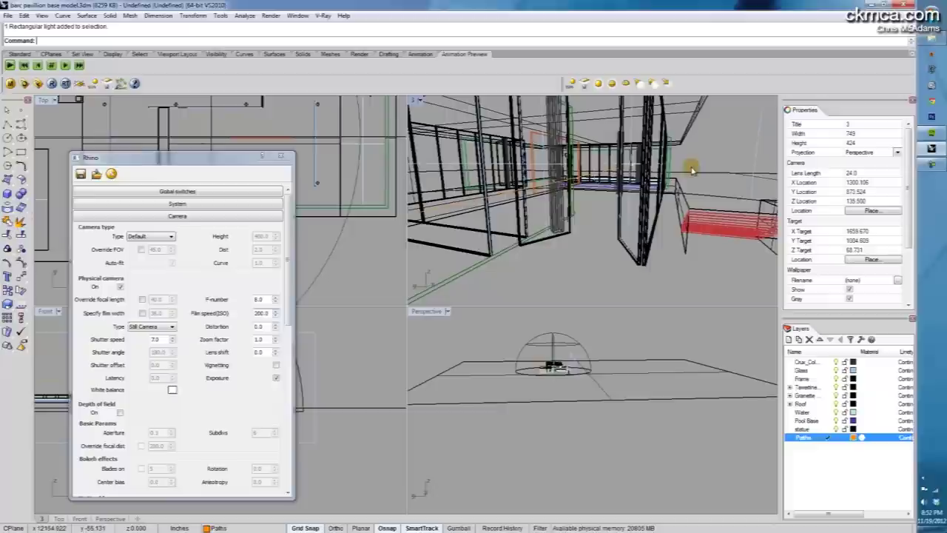
click(52, 84)
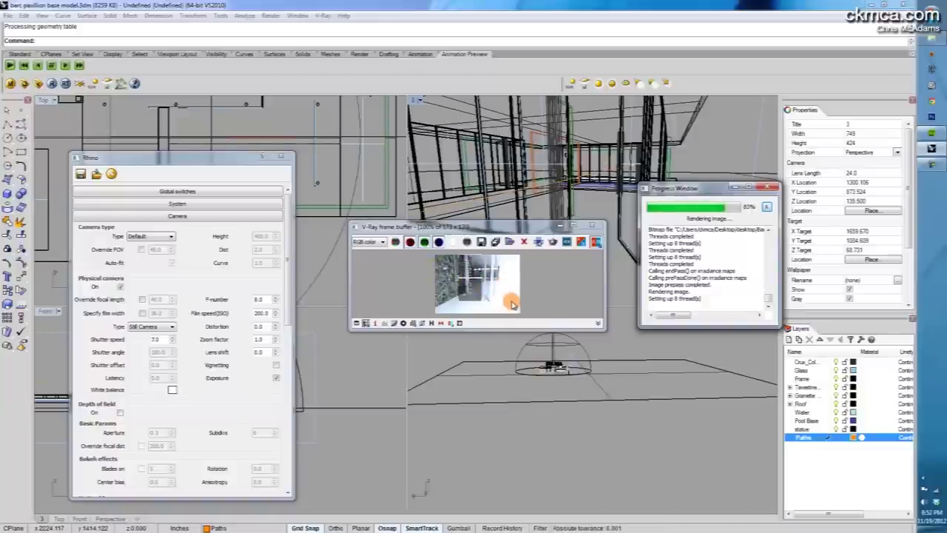
Close the finished test render and move the animation preview to frame 45.
click(592, 224)
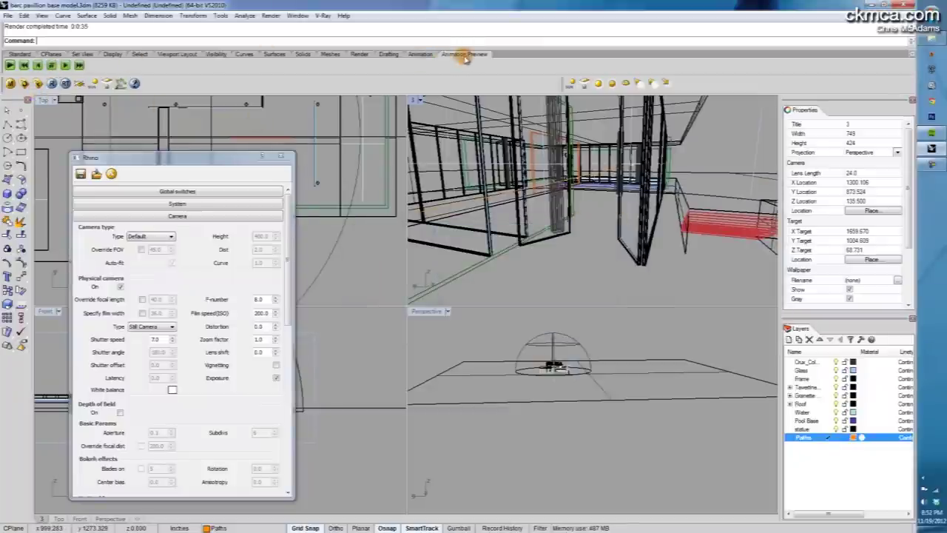
click(52, 66)
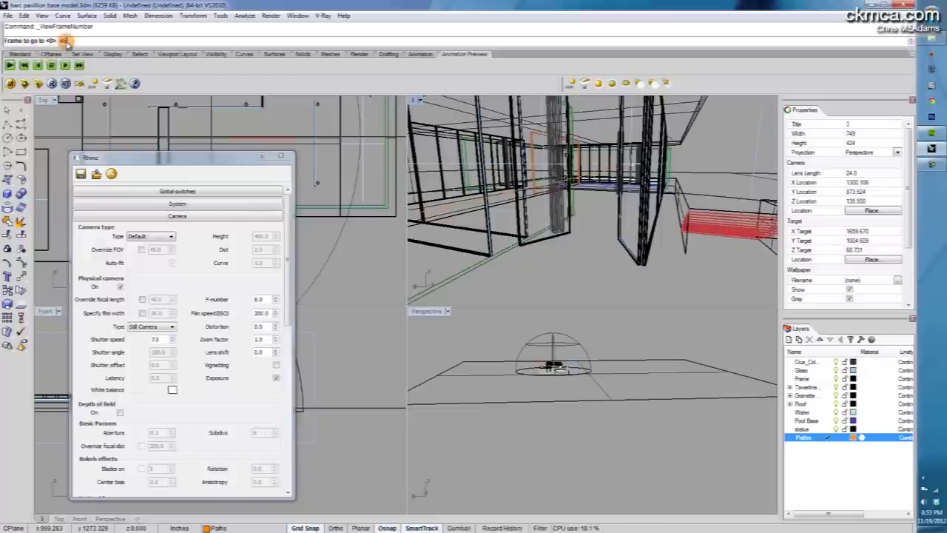
text(45)
key(Return)
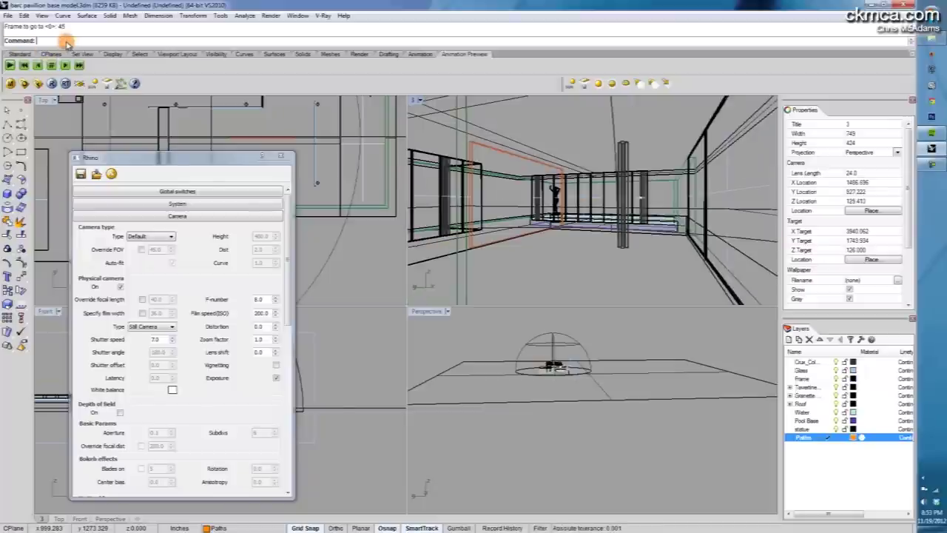
Run a V-Ray test render of frame 45 and close the frame buffer and progress windows.
click(52, 83)
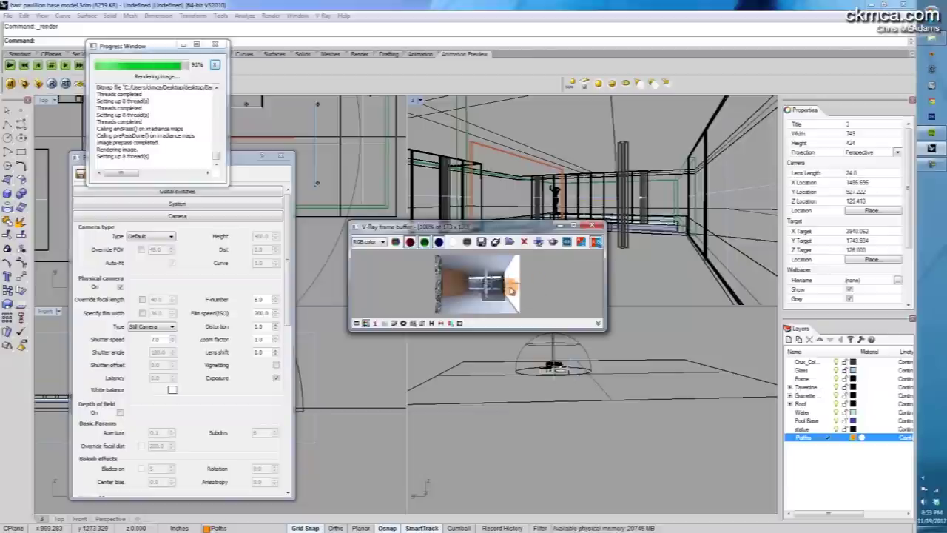
click(592, 226)
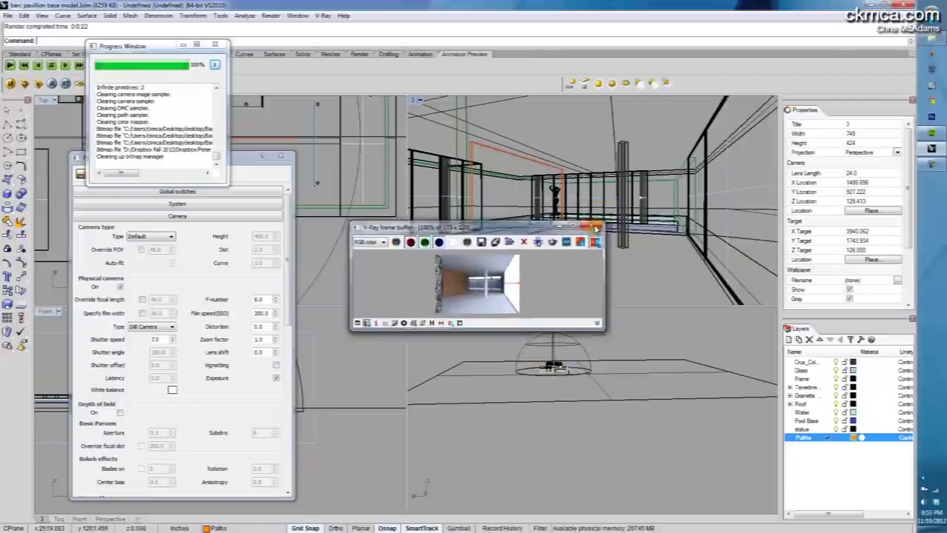
click(214, 44)
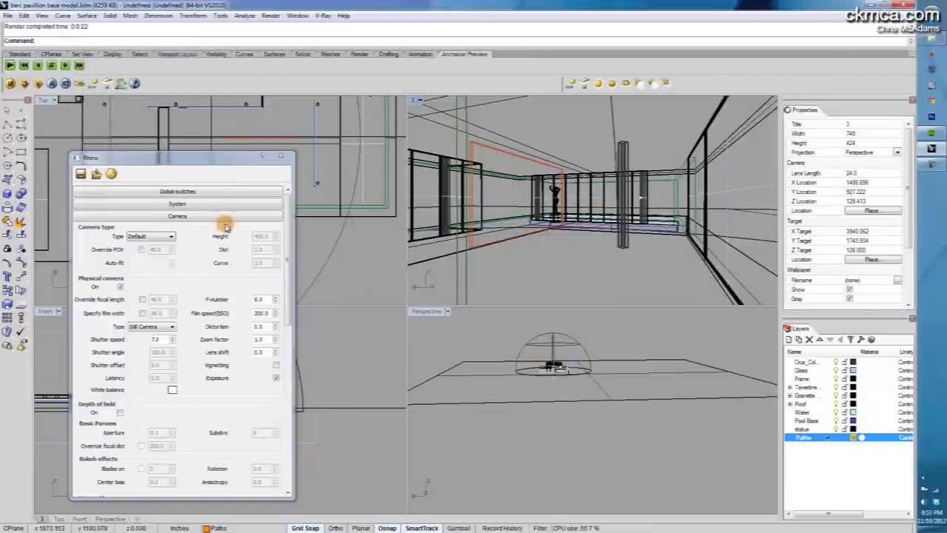
Collapse the V-Ray camera settings and set the render output size to 1040 x 720 pixels.
drag(201, 157, 301, 153)
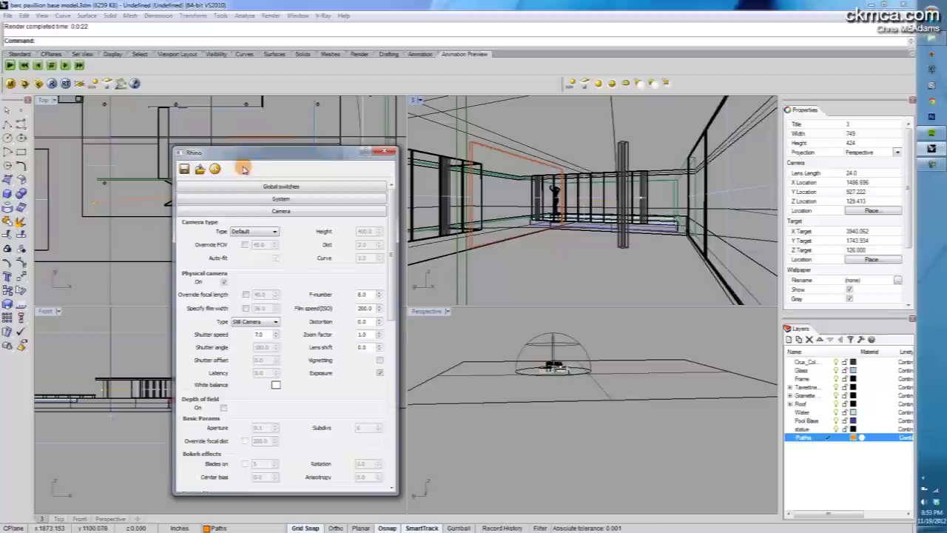
click(280, 212)
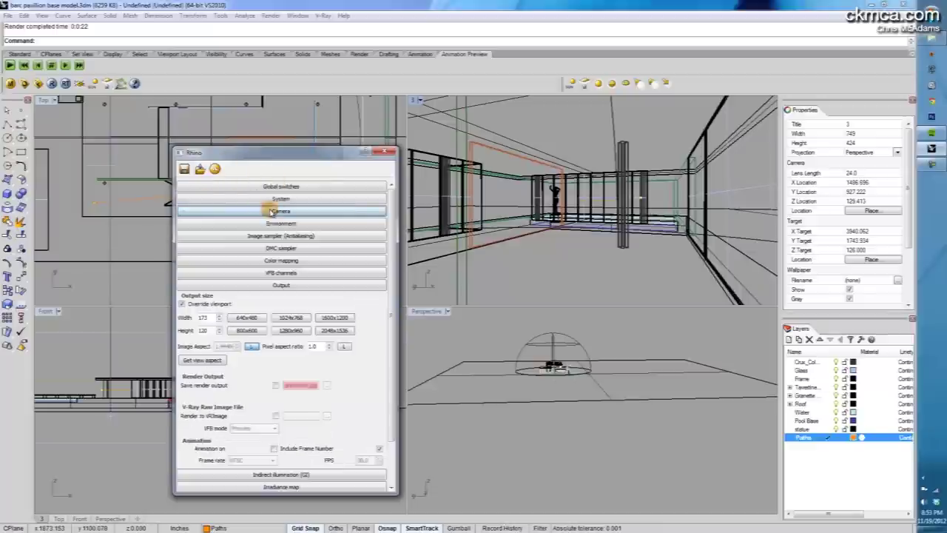
click(383, 152)
click(24, 83)
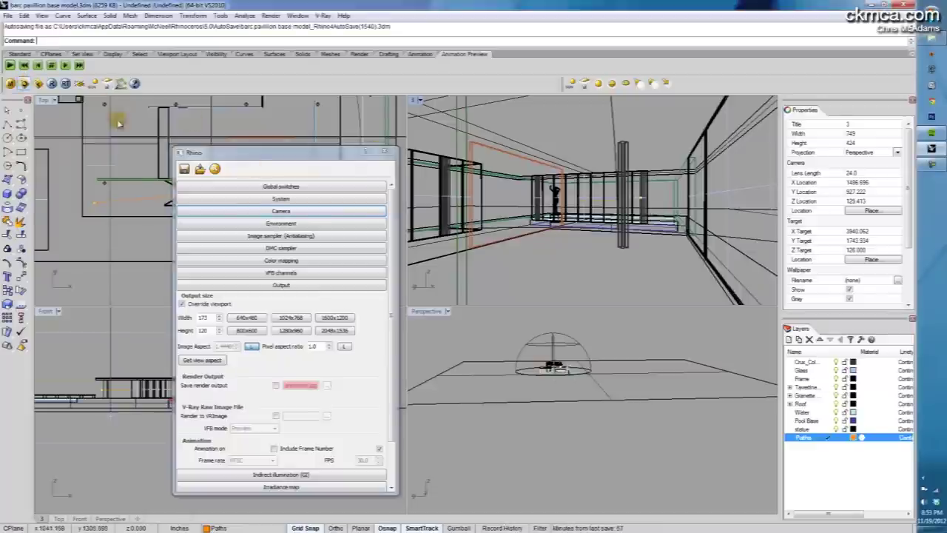
double_click(208, 331)
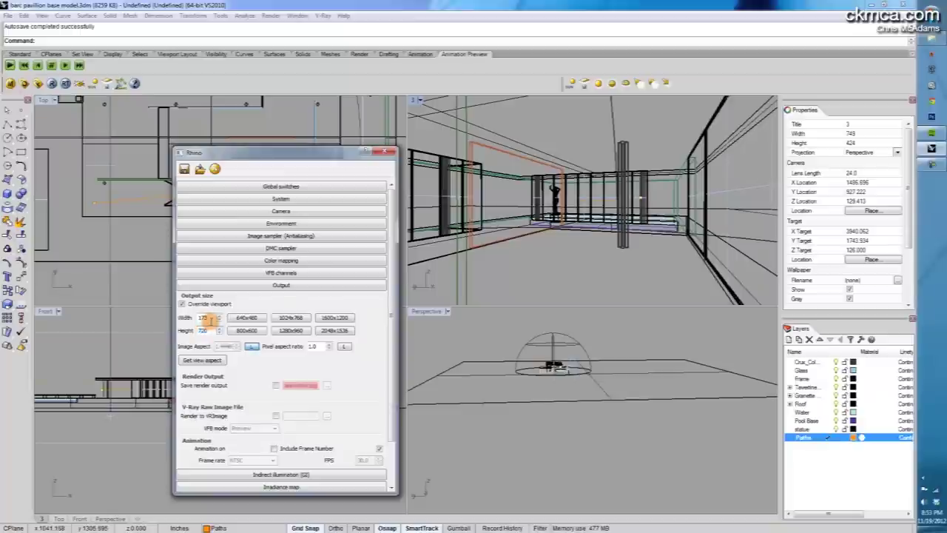
text(1024)
click(210, 327)
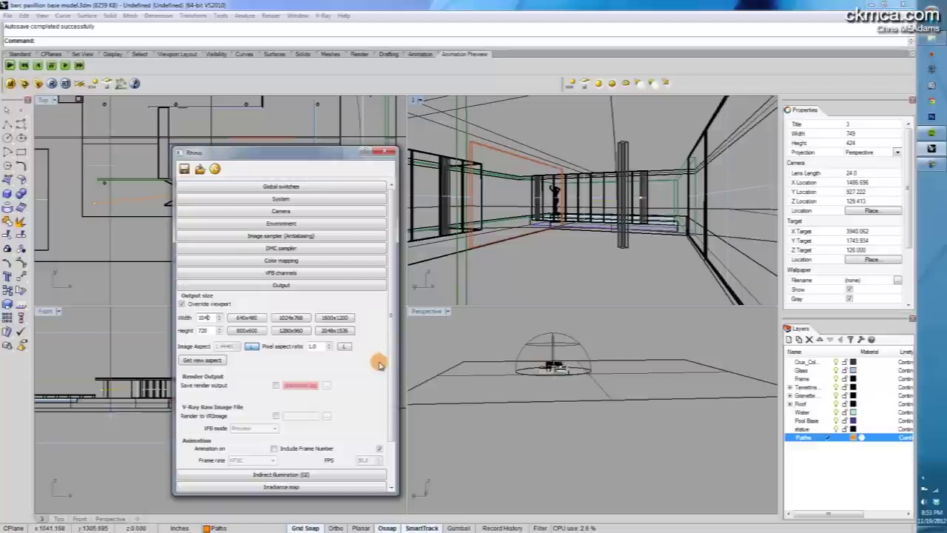
Set the render output to save as rhino animation.jpg in the desktop's rhino animation folder, replacing the existing file.
scroll(392, 368, down, 1)
drag(392, 367, 391, 389)
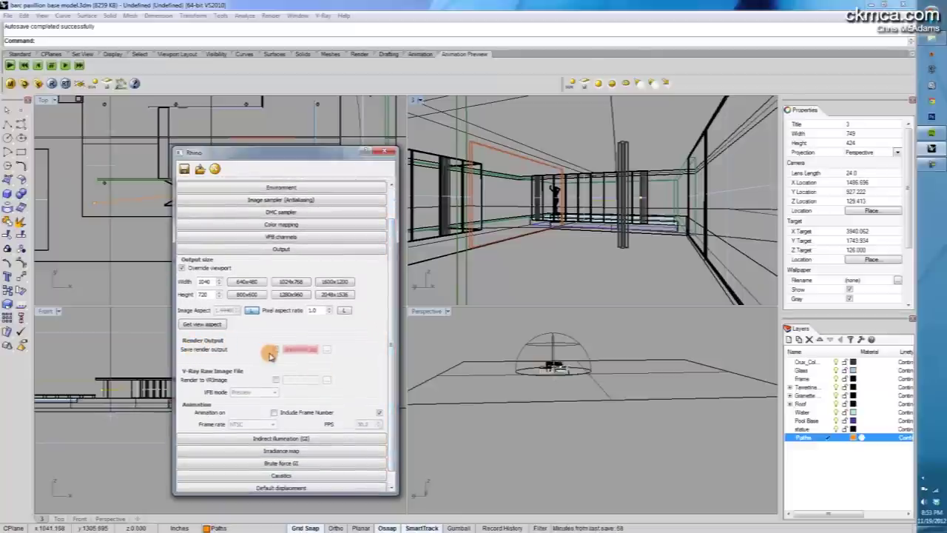
click(327, 352)
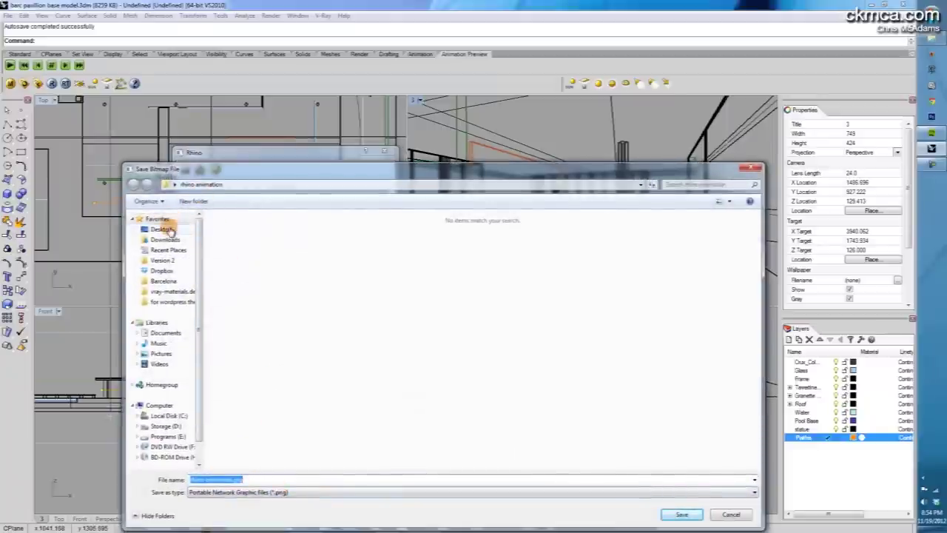
click(161, 230)
click(608, 255)
double_click(608, 255)
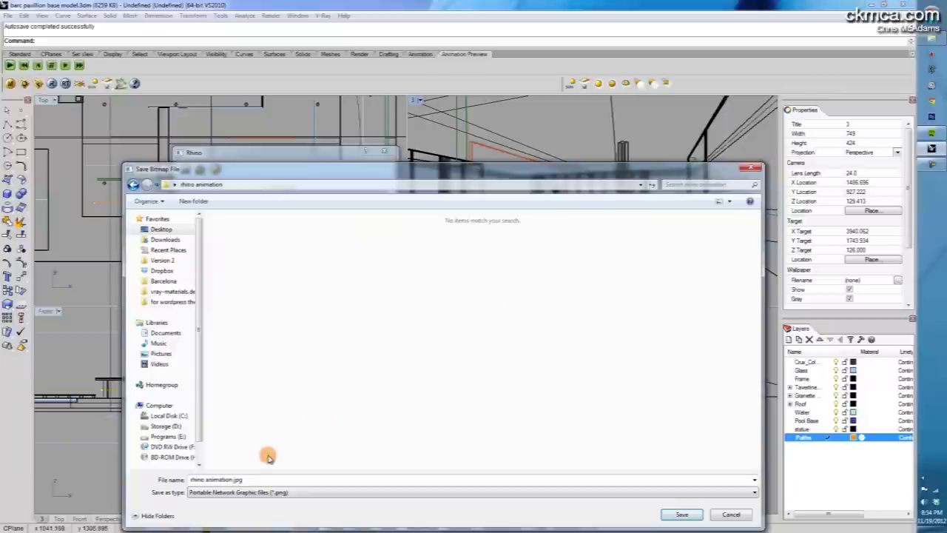
double_click(252, 481)
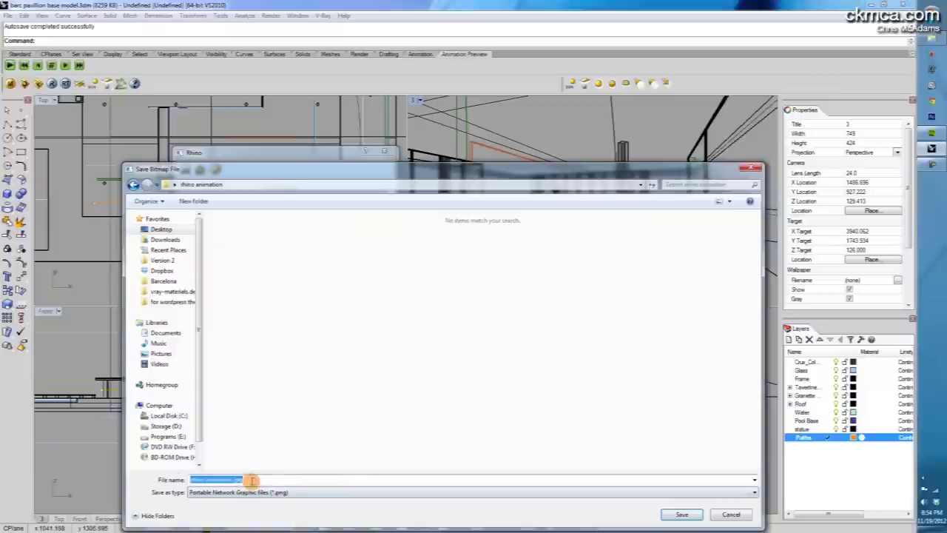
click(696, 518)
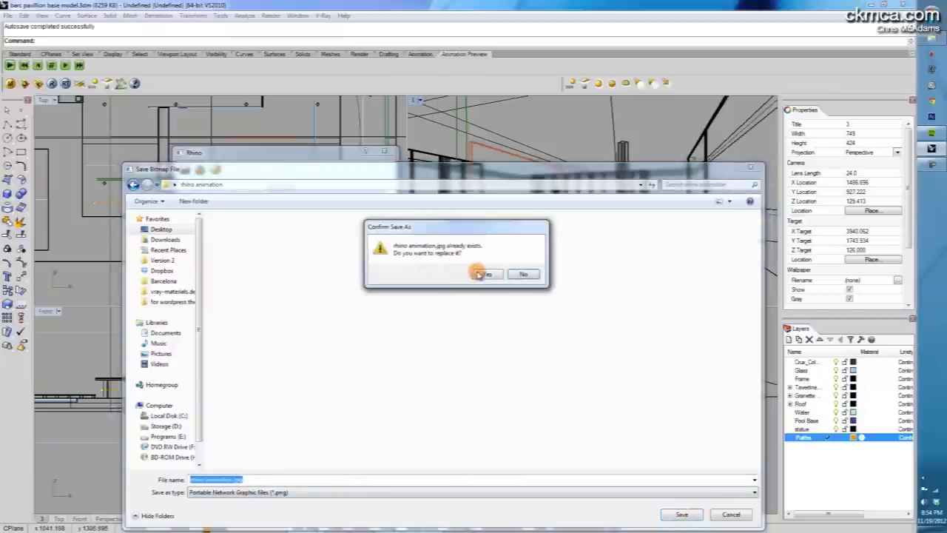
click(486, 278)
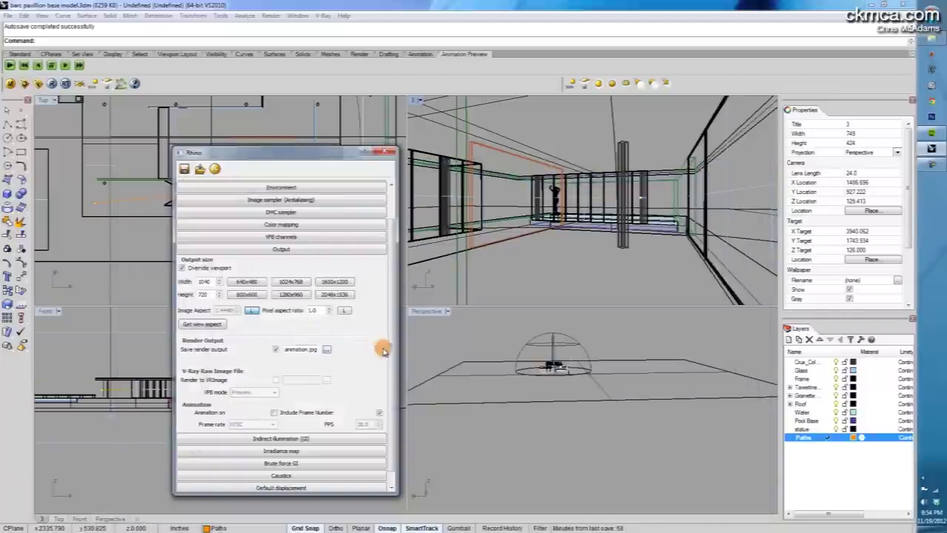
Set the V-Ray irradiance map mode to Incremental add to current map.
click(275, 250)
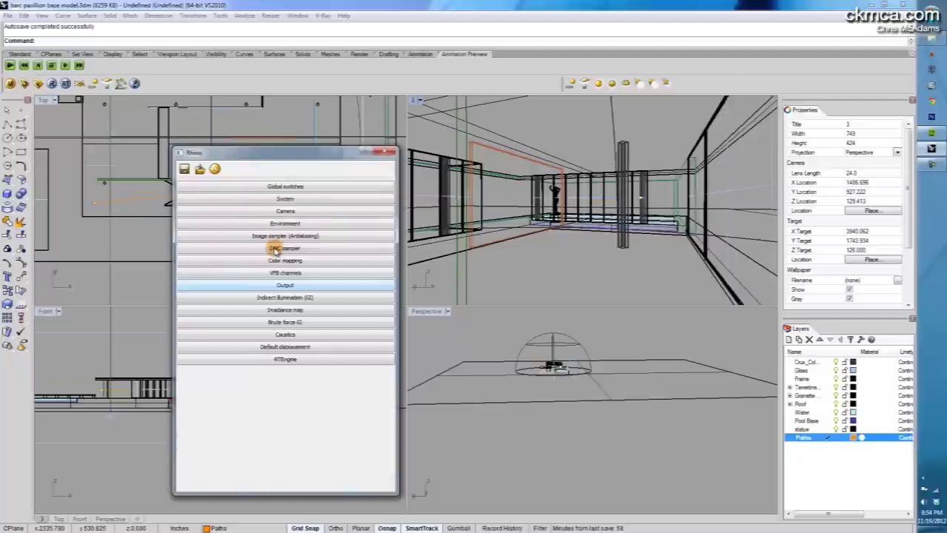
click(299, 310)
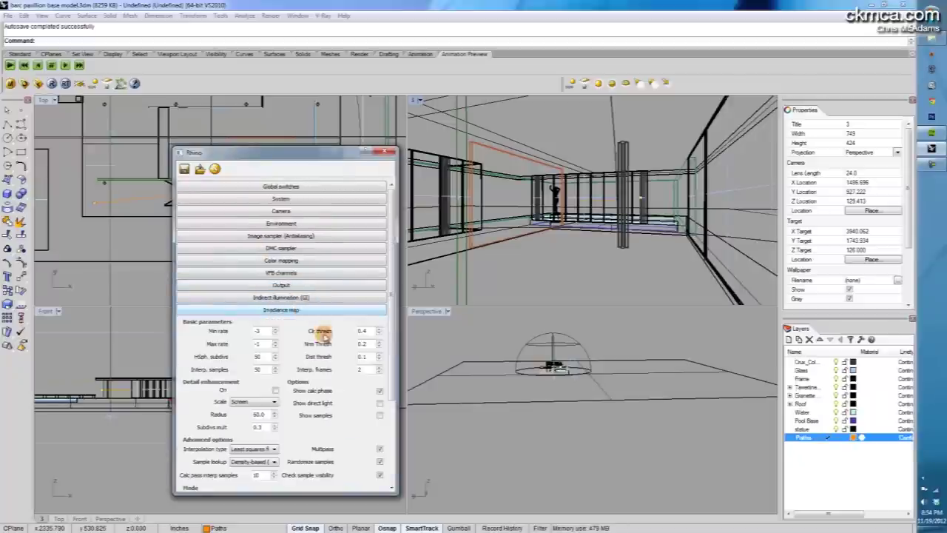
drag(386, 321, 385, 393)
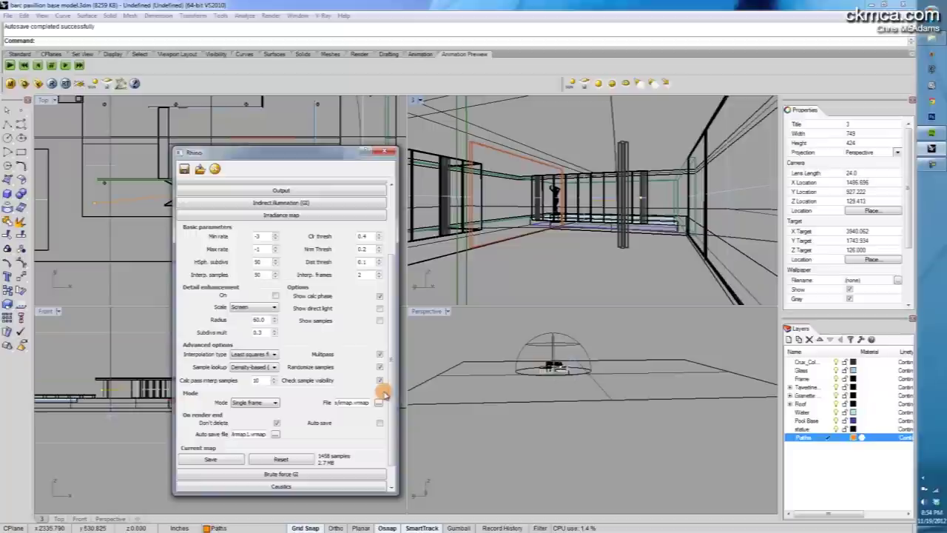
click(272, 355)
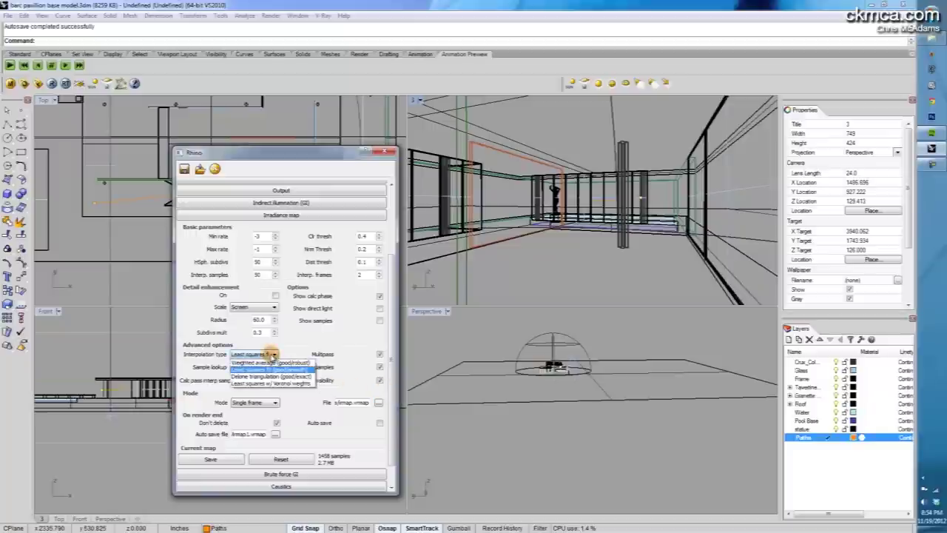
click(271, 358)
click(259, 403)
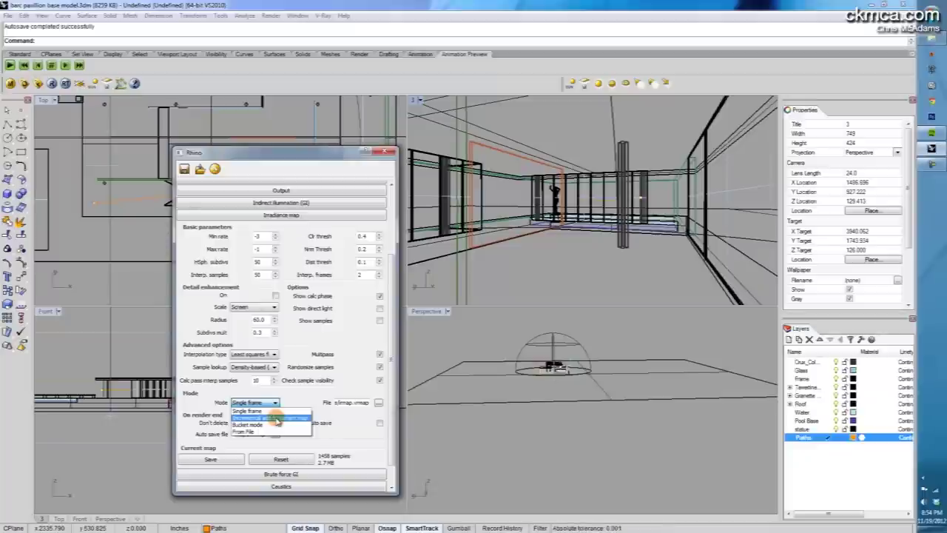
click(276, 419)
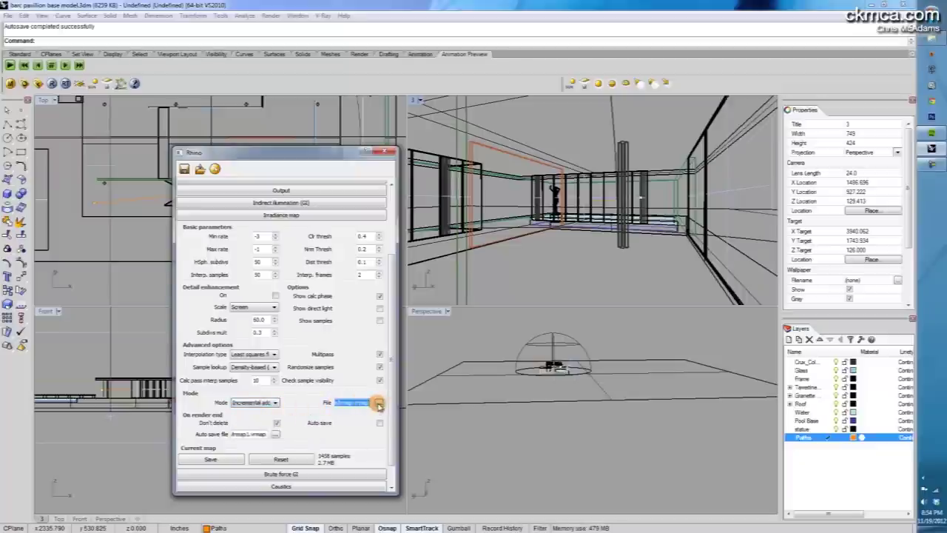
click(378, 403)
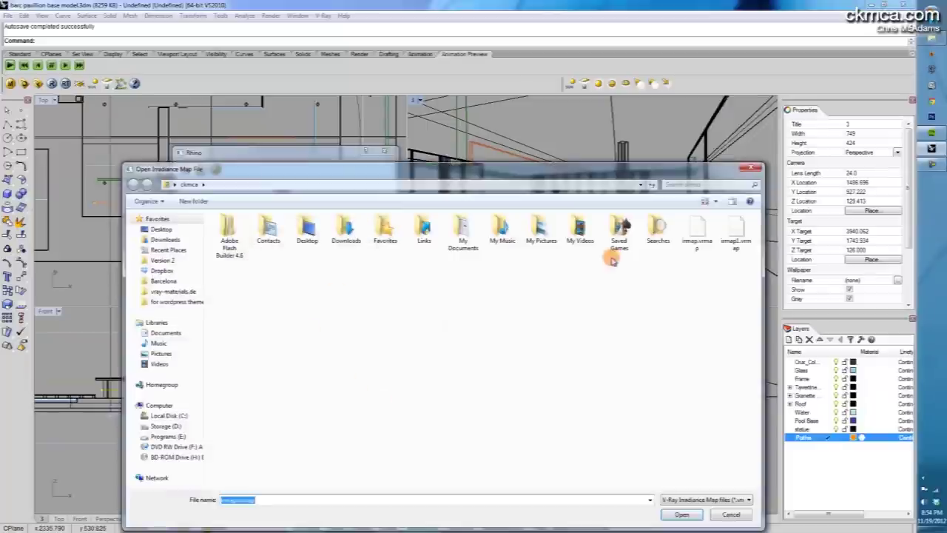
click(161, 230)
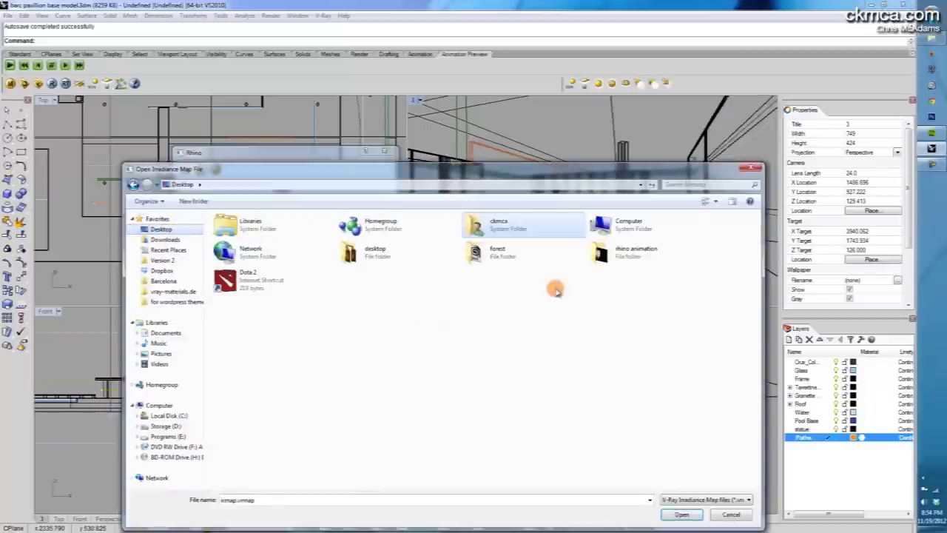
double_click(601, 255)
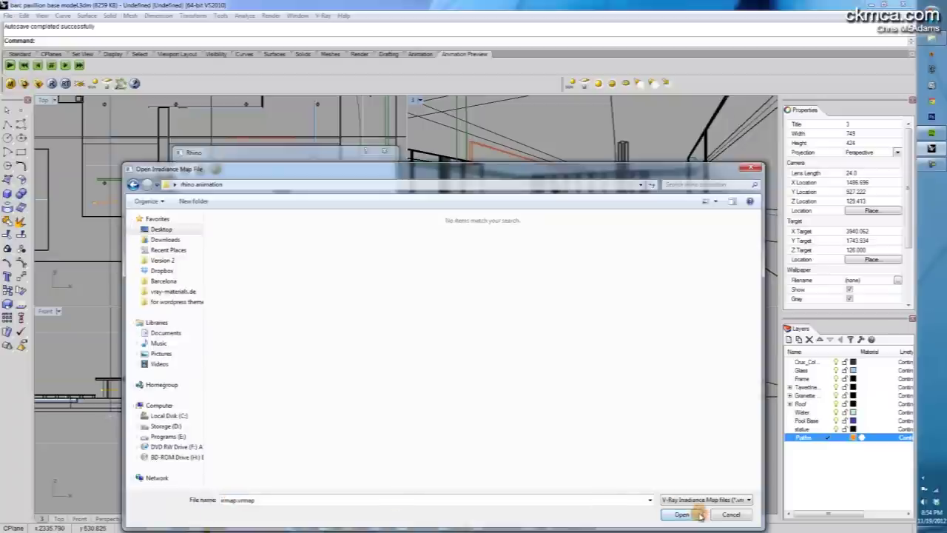
double_click(244, 500)
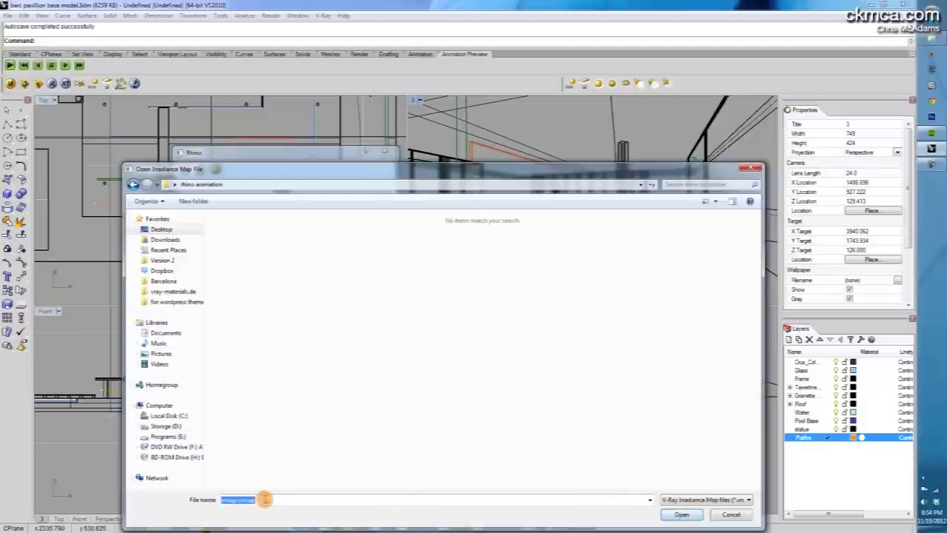
click(689, 514)
click(522, 278)
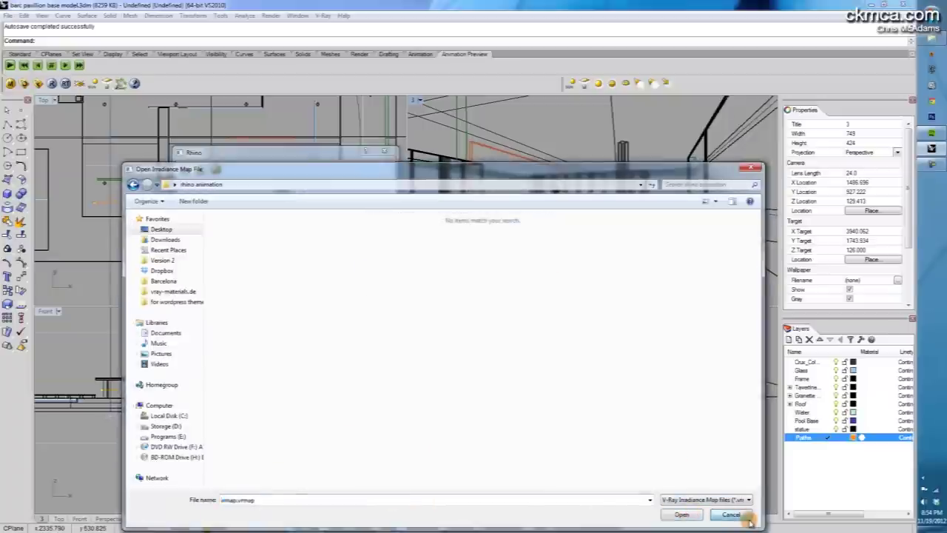
click(728, 514)
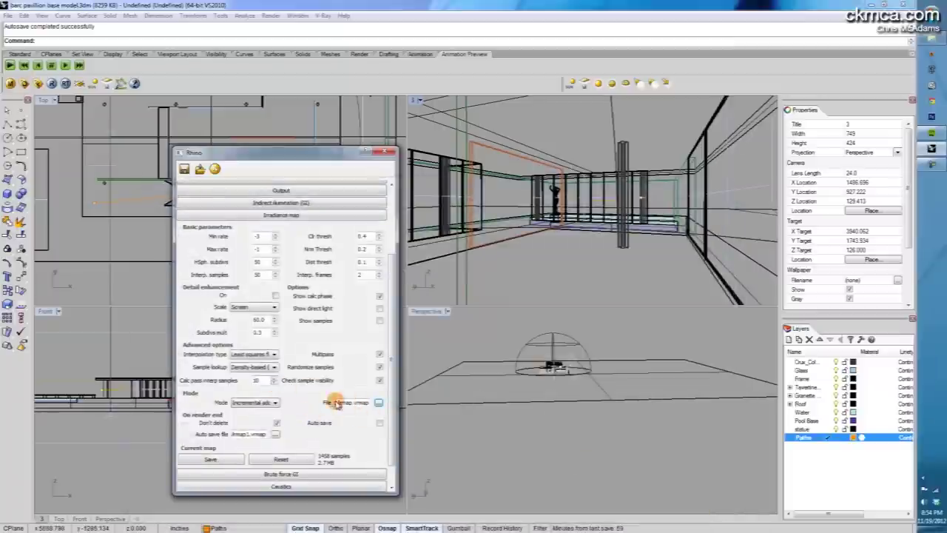
Save the current irradiance map as irmap.vrmap in the desktop's rhino animation folder.
click(211, 460)
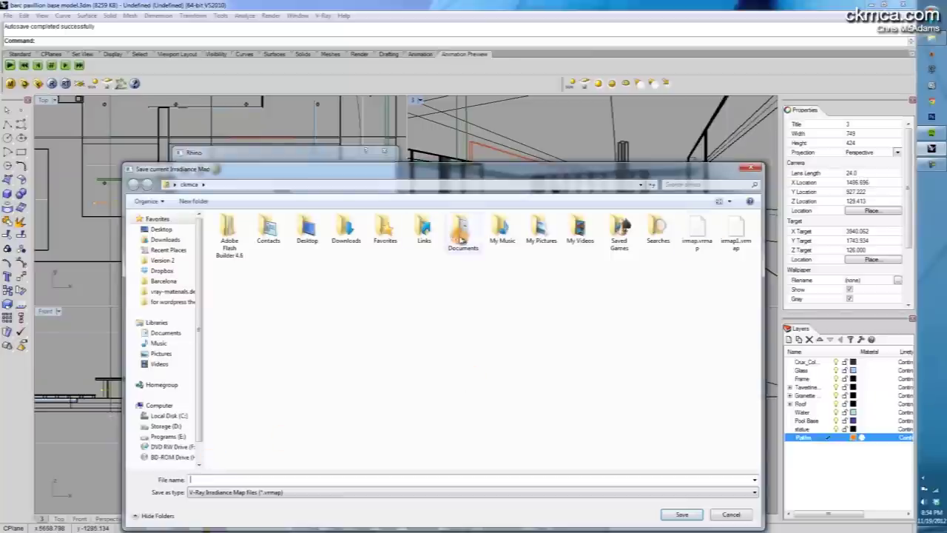
click(160, 229)
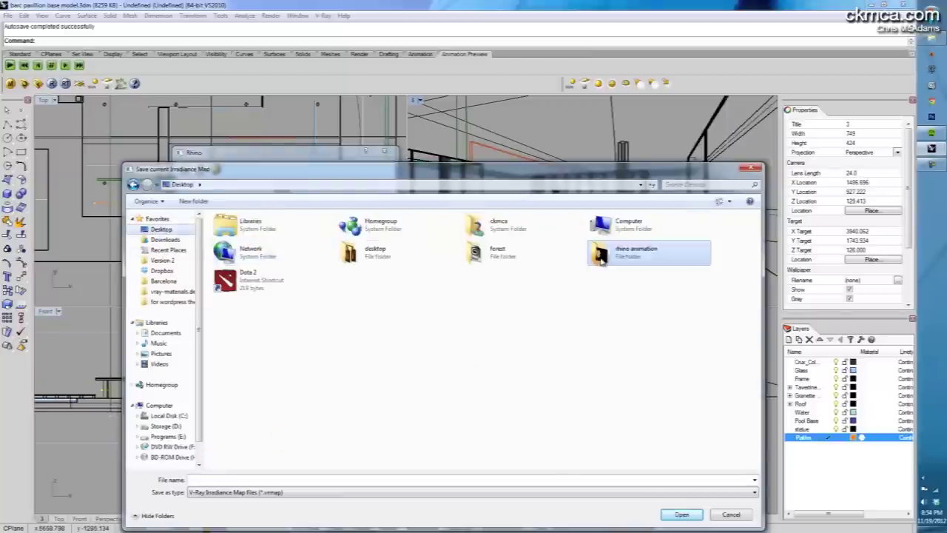
double_click(592, 255)
click(229, 475)
text(irr)
key(Return)
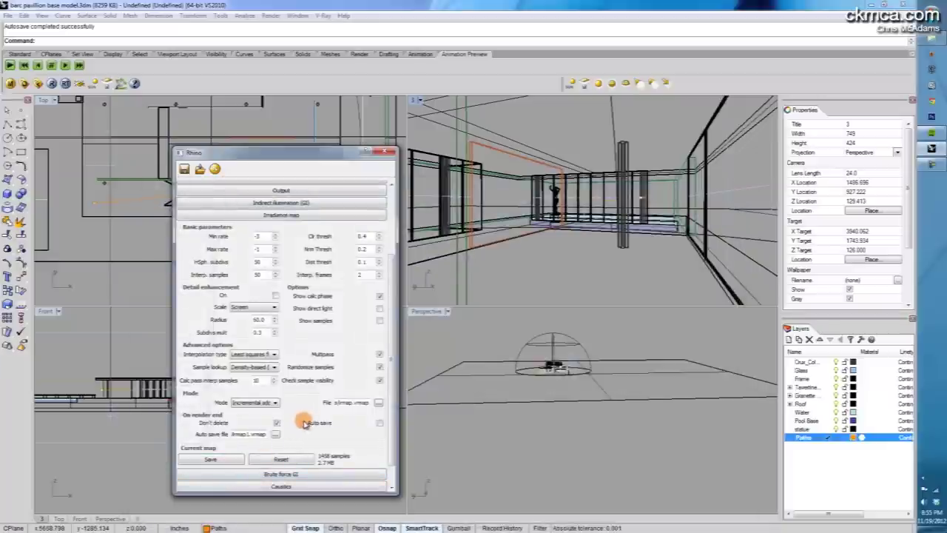
Load irmap.vrmap from the desktop's rhino animation folder as the irradiance map mode's source file.
click(378, 401)
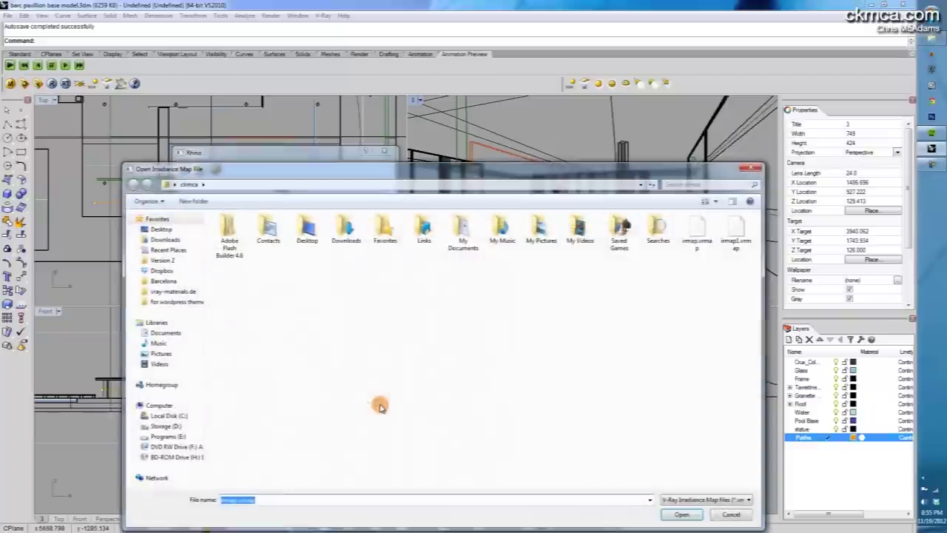
click(161, 230)
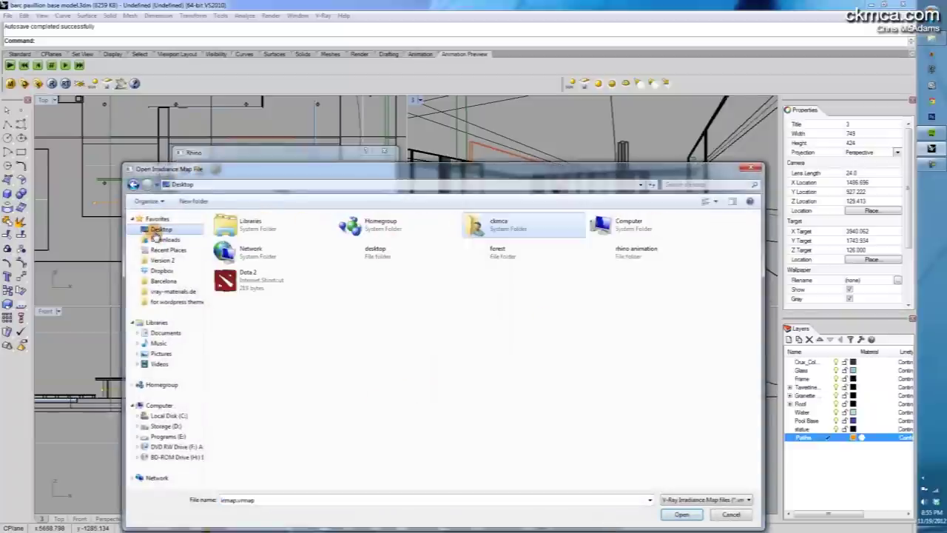
double_click(617, 255)
drag(238, 170, 390, 170)
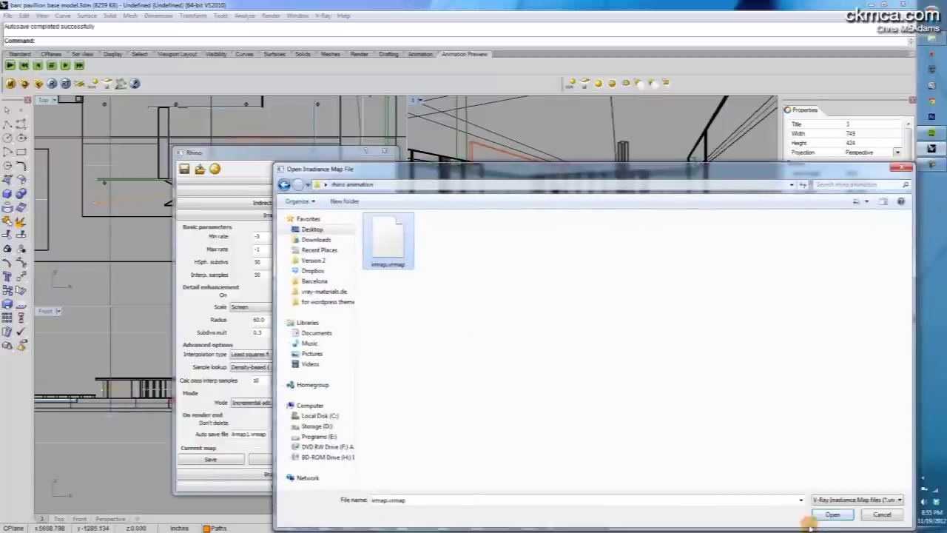
double_click(392, 248)
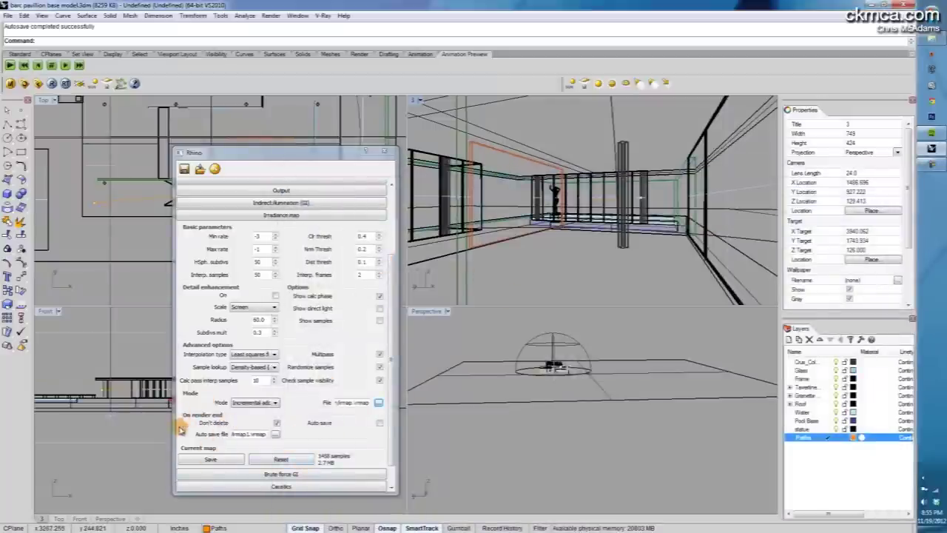
Set the on-render-end auto save file to irmap.vrmap in the desktop's rhino animation folder, overwriting the existing file, and enable Auto save.
click(275, 424)
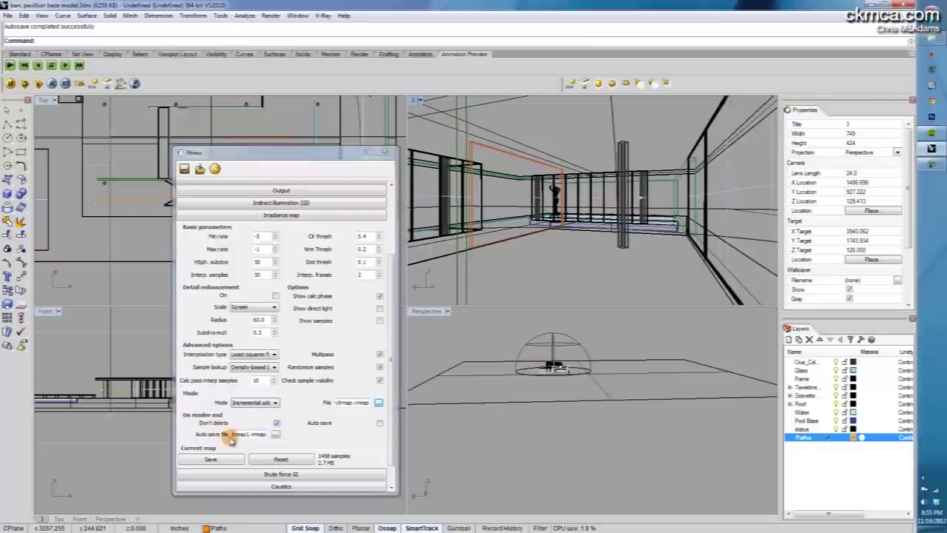
click(275, 434)
click(311, 229)
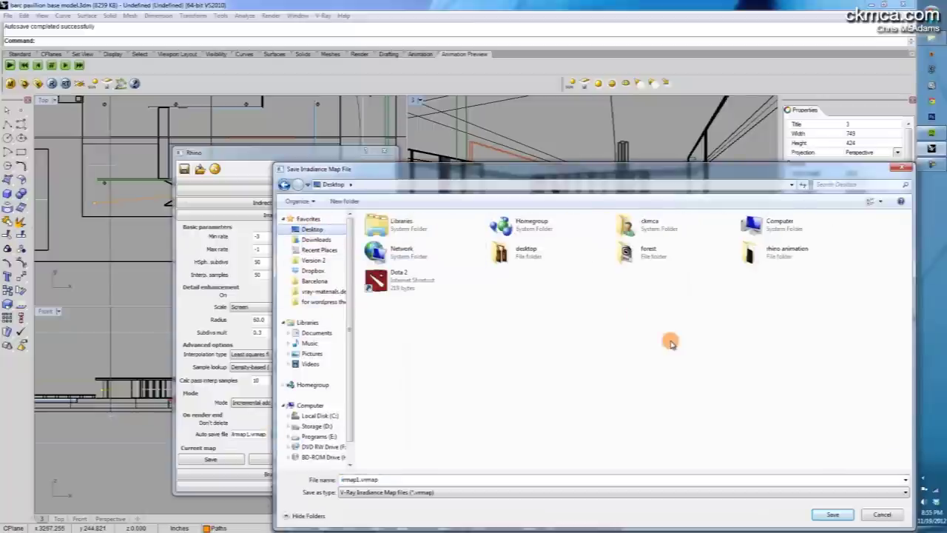
double_click(758, 250)
click(397, 246)
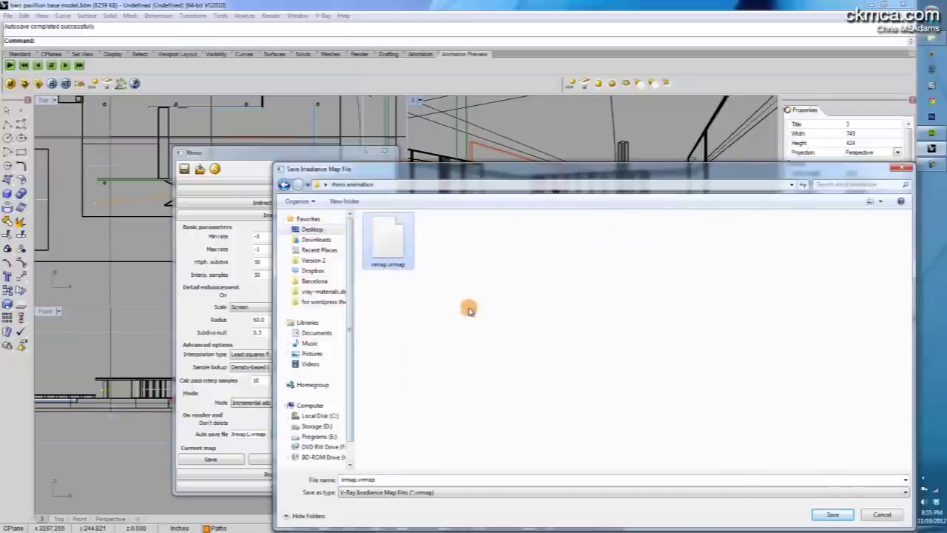
click(832, 513)
click(485, 273)
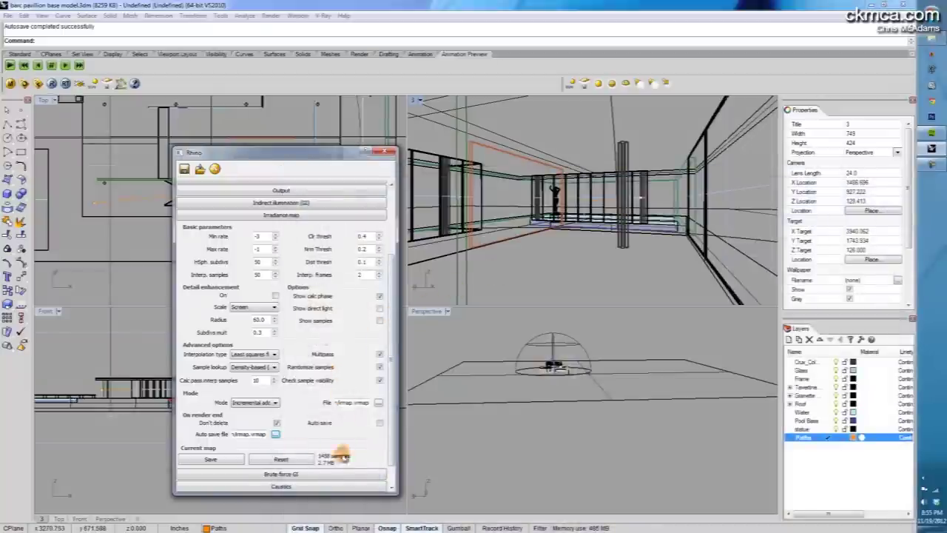
click(379, 424)
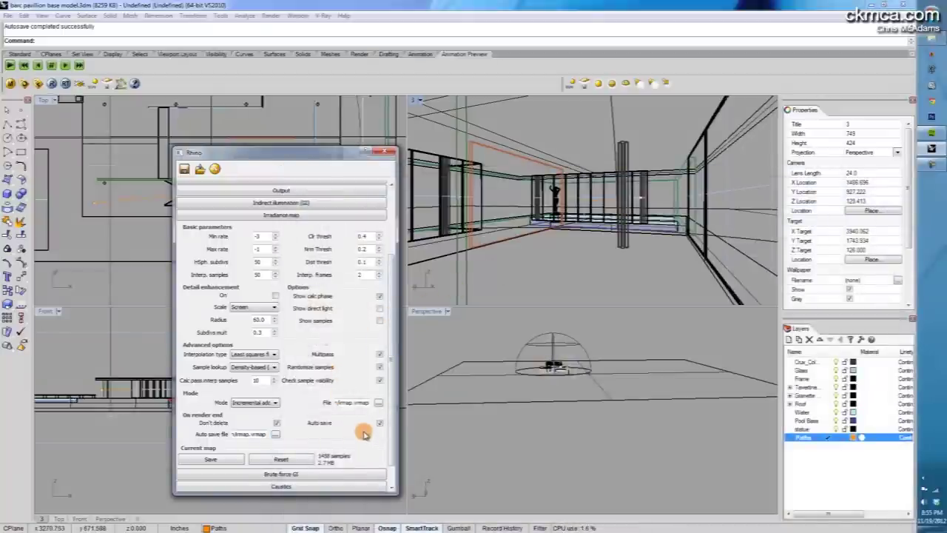
Collapse the irradiance map settings, review the V-Ray Global switches, System and Camera settings, and close the render options.
click(294, 216)
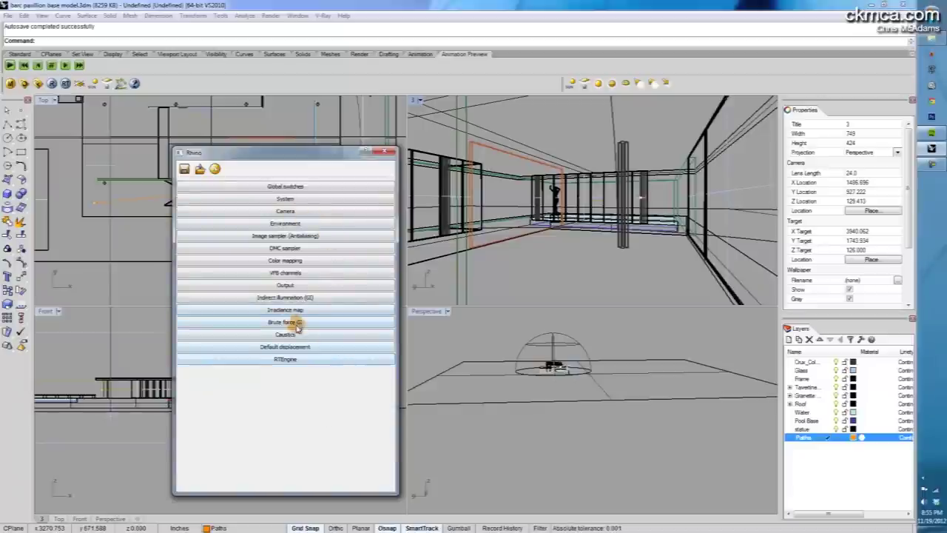
click(293, 188)
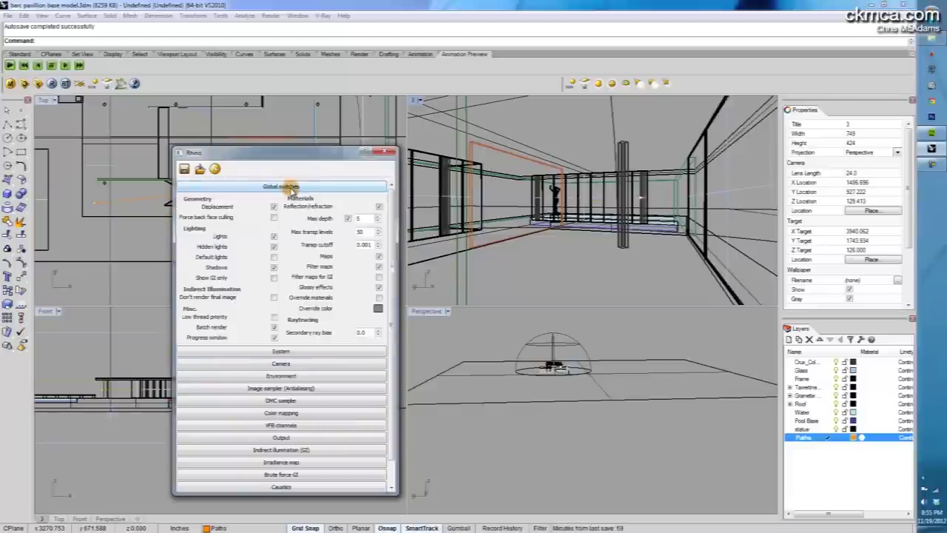
click(222, 330)
click(271, 318)
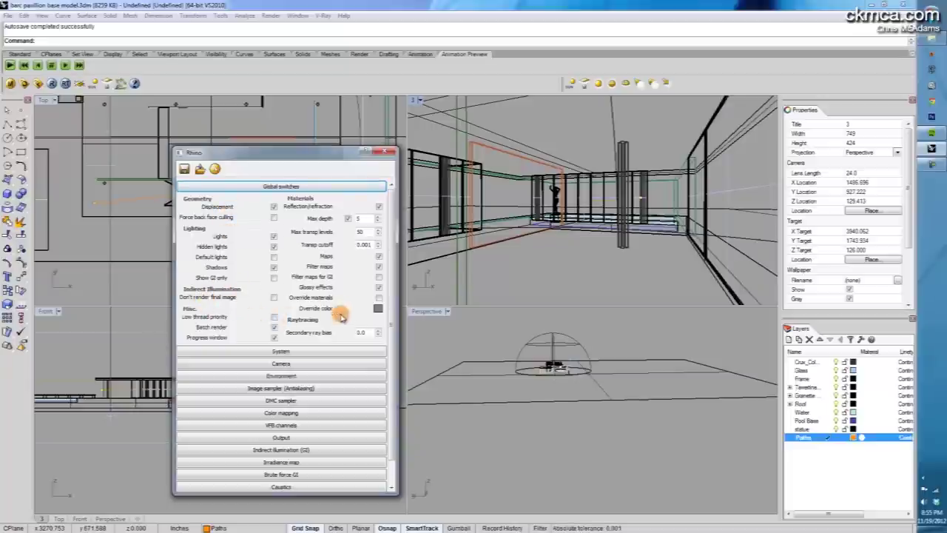
click(292, 363)
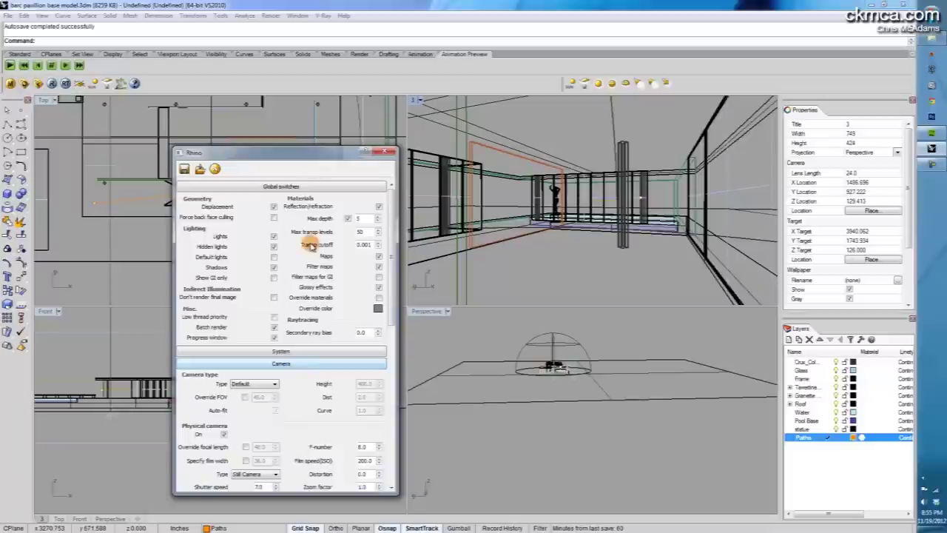
drag(302, 154, 302, 139)
scroll(294, 359, down, 3)
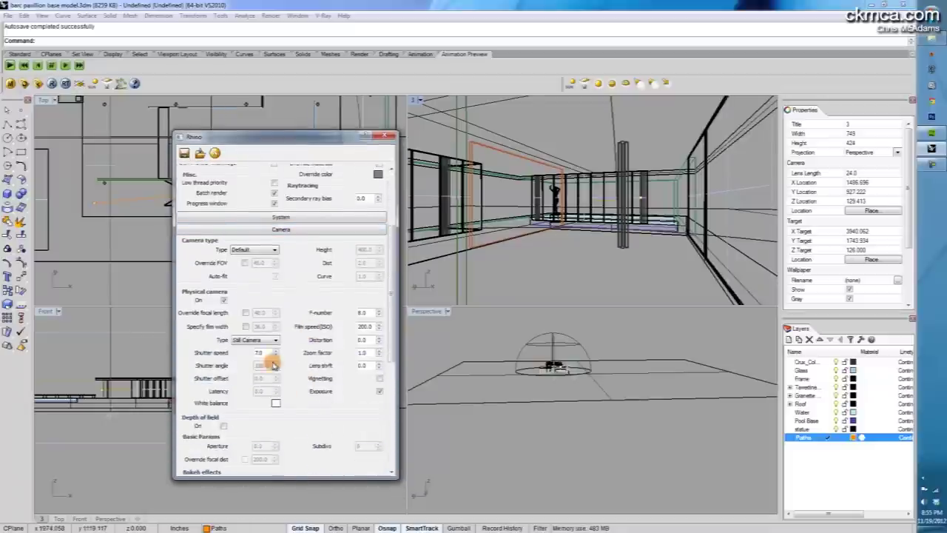
click(281, 218)
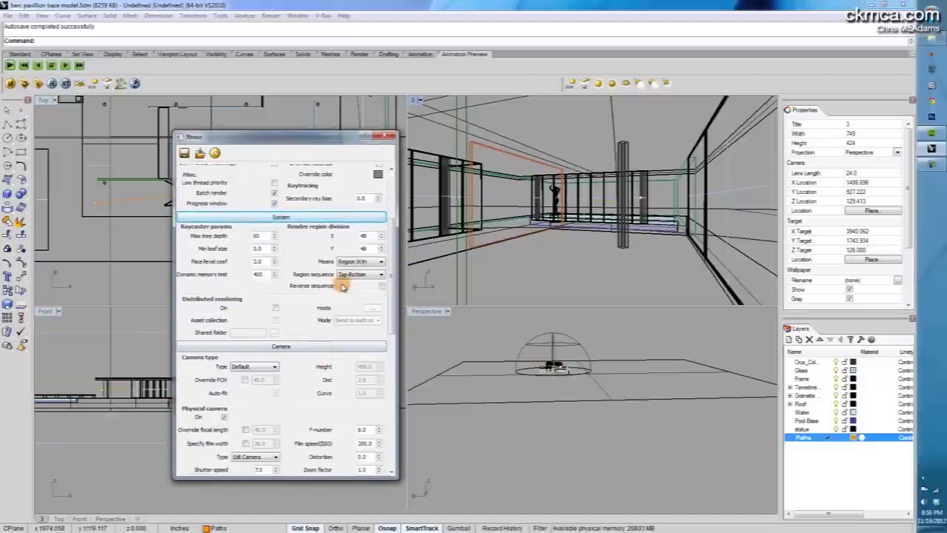
scroll(304, 276, up, 3)
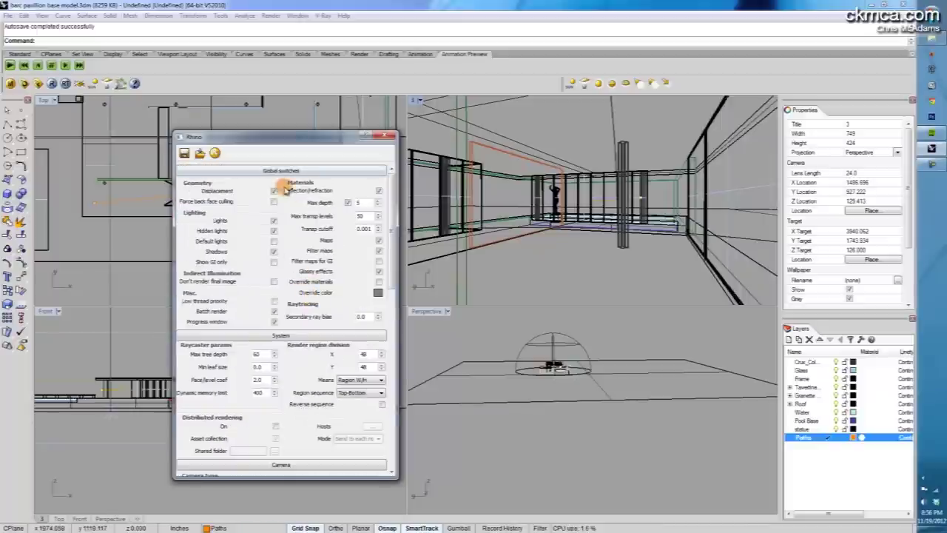
scroll(281, 326, down, 8)
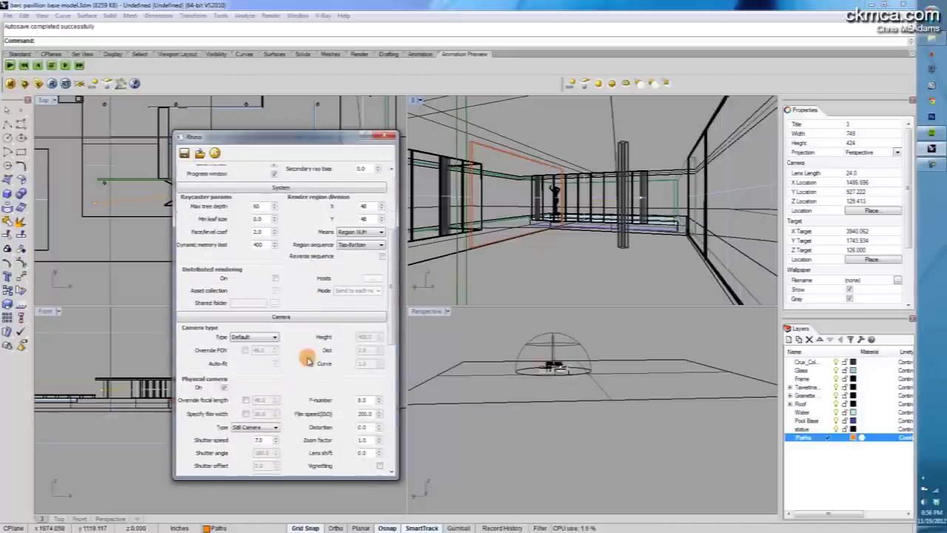
scroll(306, 357, down, 3)
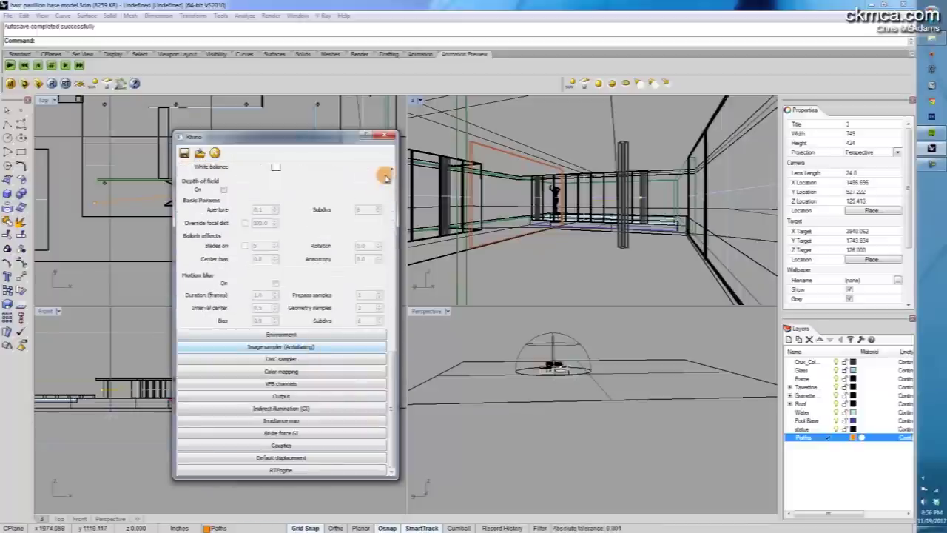
click(384, 137)
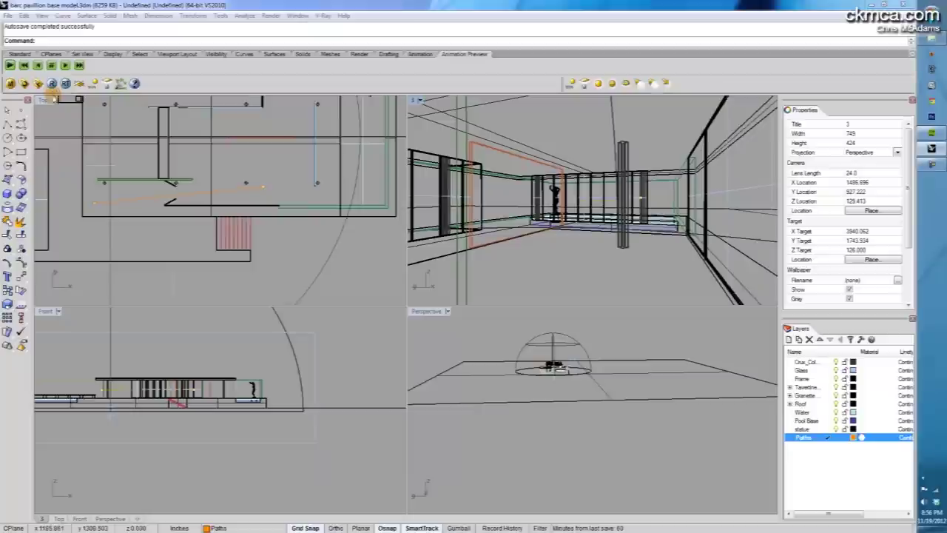
Play back the camera path animation and record it with the desktop's rhino animation folder as the target folder.
click(421, 55)
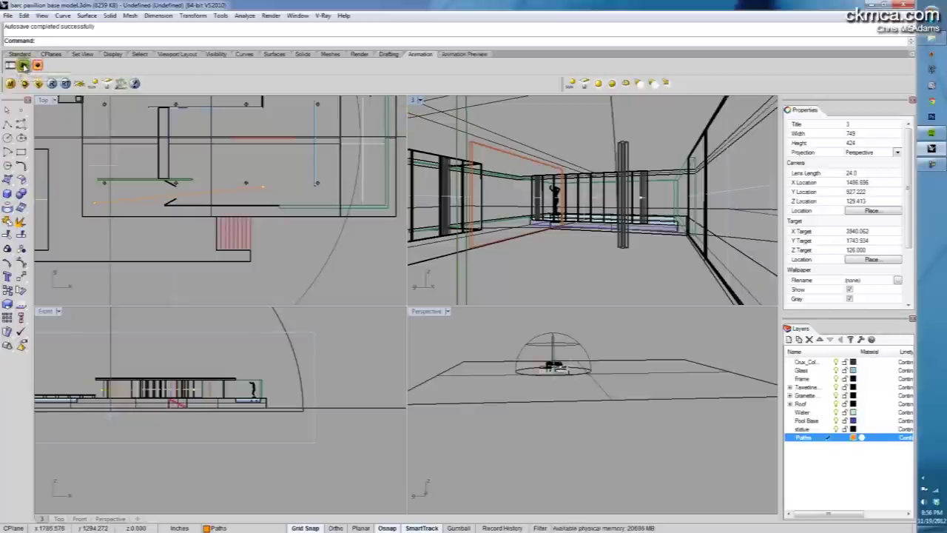
click(22, 66)
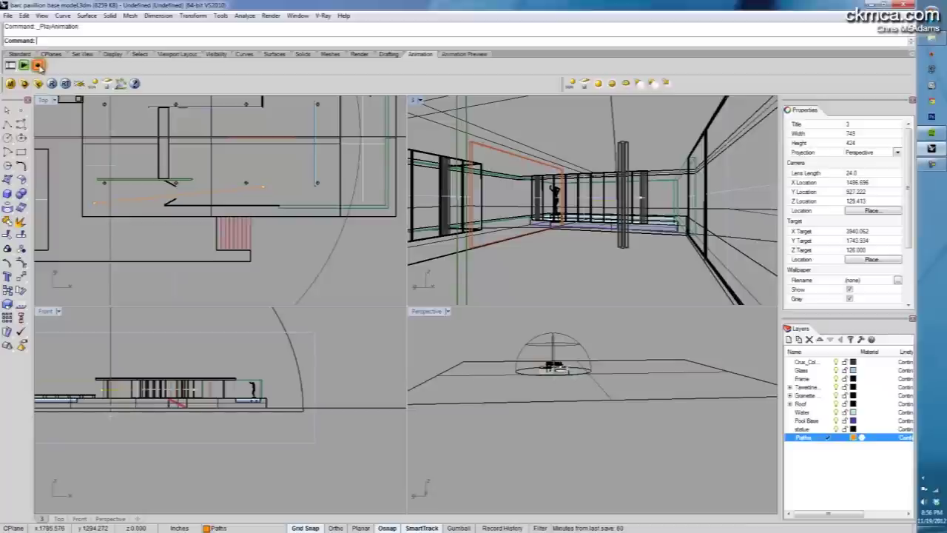
click(39, 65)
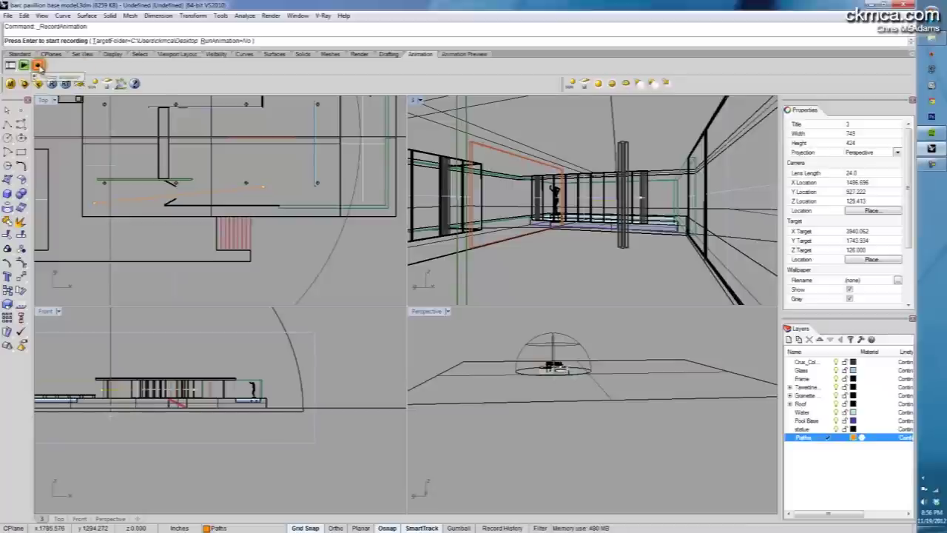
click(122, 41)
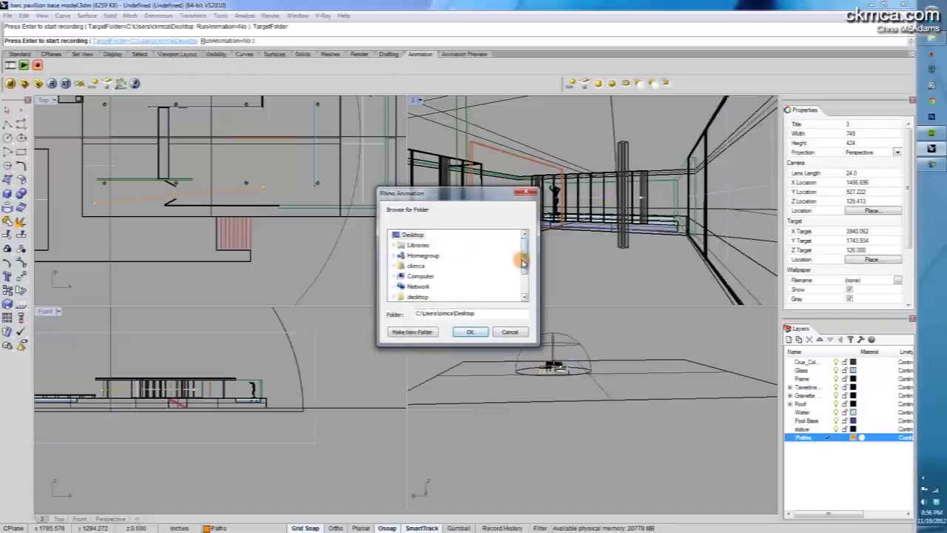
drag(523, 253, 527, 299)
click(432, 290)
click(470, 333)
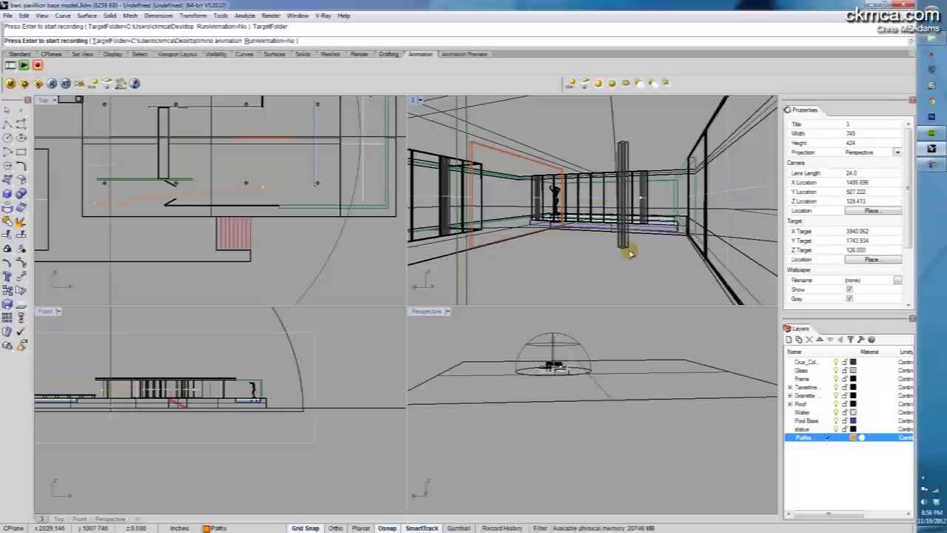
key(Return)
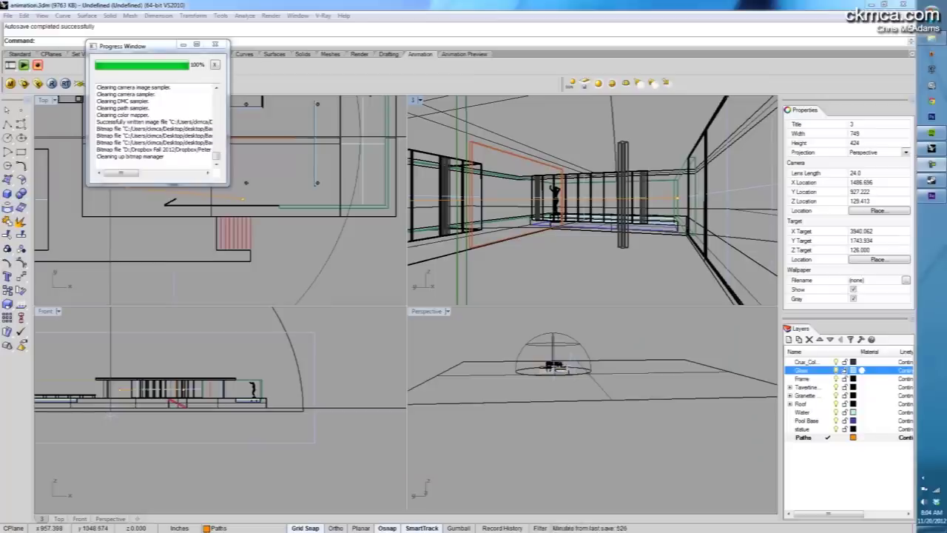
Examine the rendered BP animation JPEG frames in the rhino animation folder, from frame 000 through frame 089.
click(331, 24)
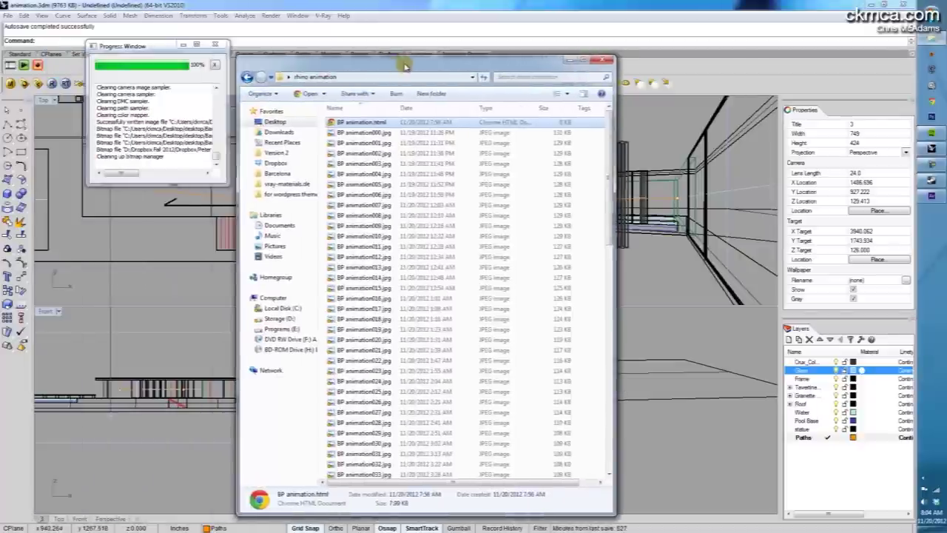
click(507, 175)
click(382, 133)
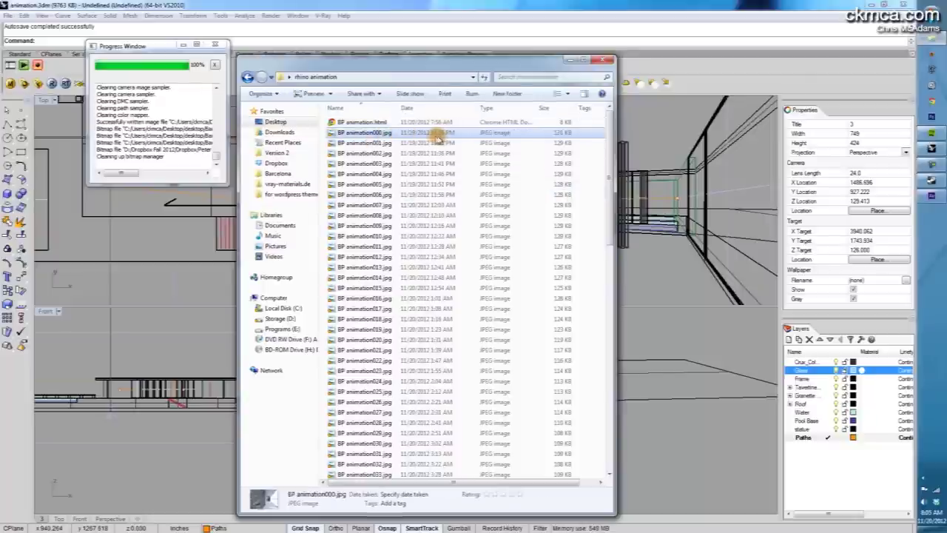
scroll(444, 155, down, 19)
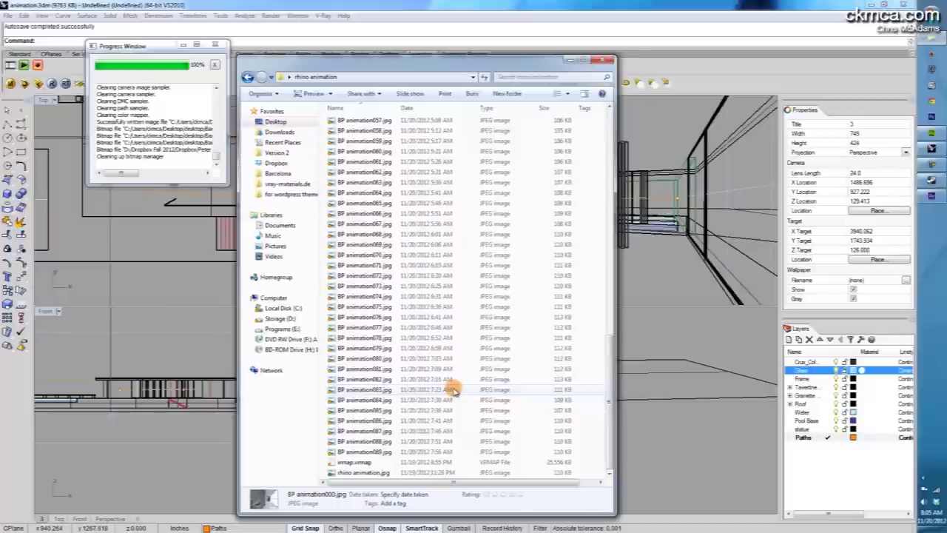
click(375, 454)
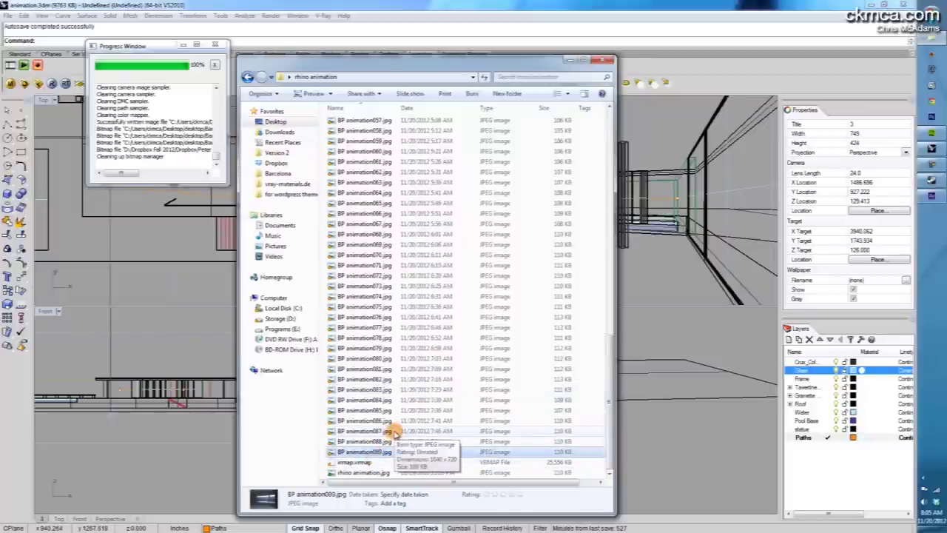
scroll(388, 452, up, 4)
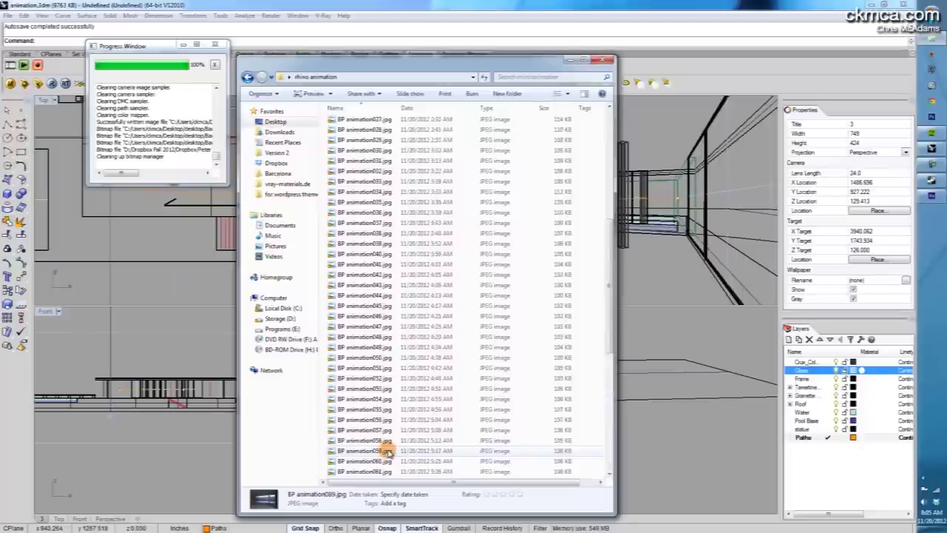
scroll(389, 453, up, 5)
Open BP animation.html from the rhino animation folder in the browser, maximize the window and set the playback to loop continuously.
click(358, 121)
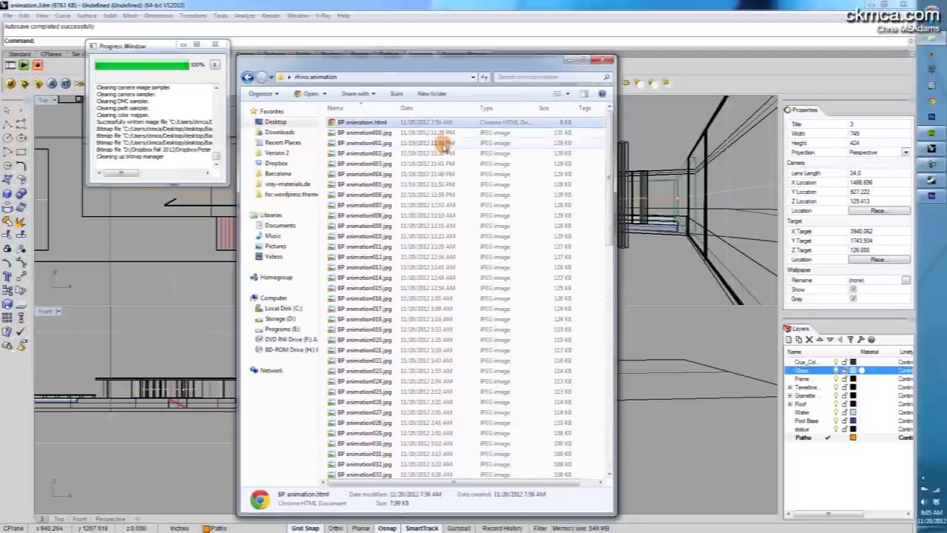
double_click(372, 124)
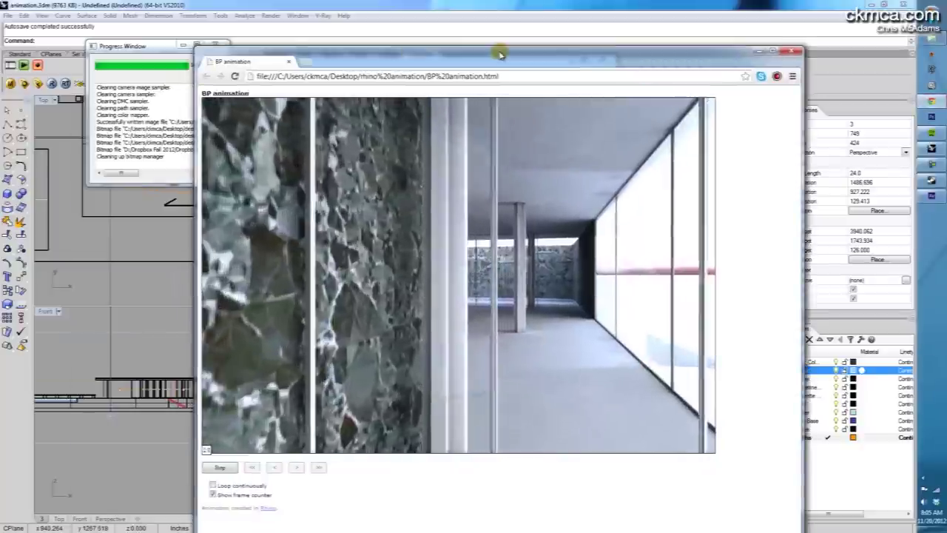
key(super+Up)
click(21, 431)
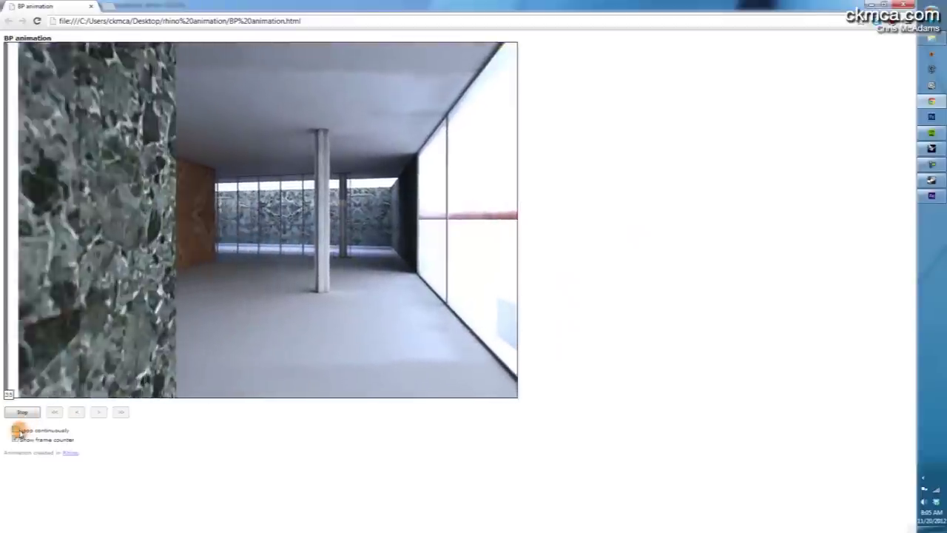